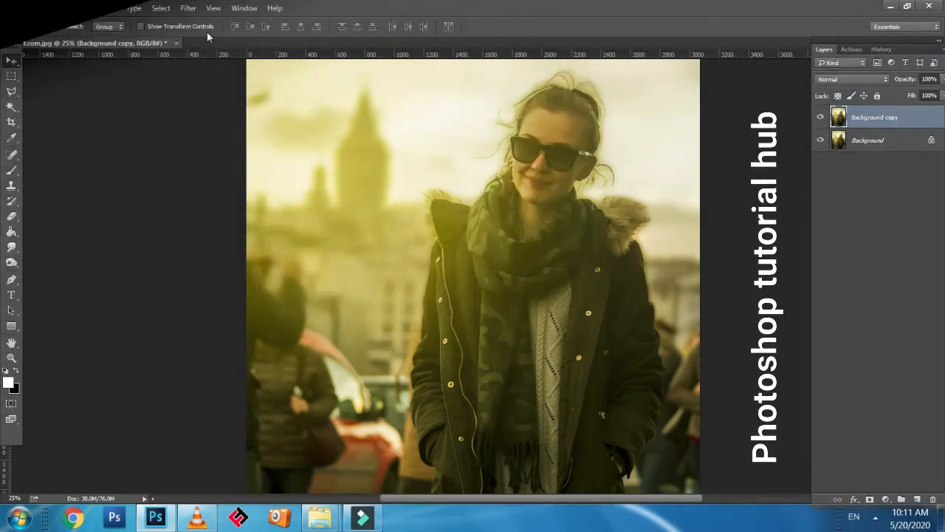
# Merge the Background copy layer down into the Background layer
pyautogui.hotkey('ctrl', 'e')
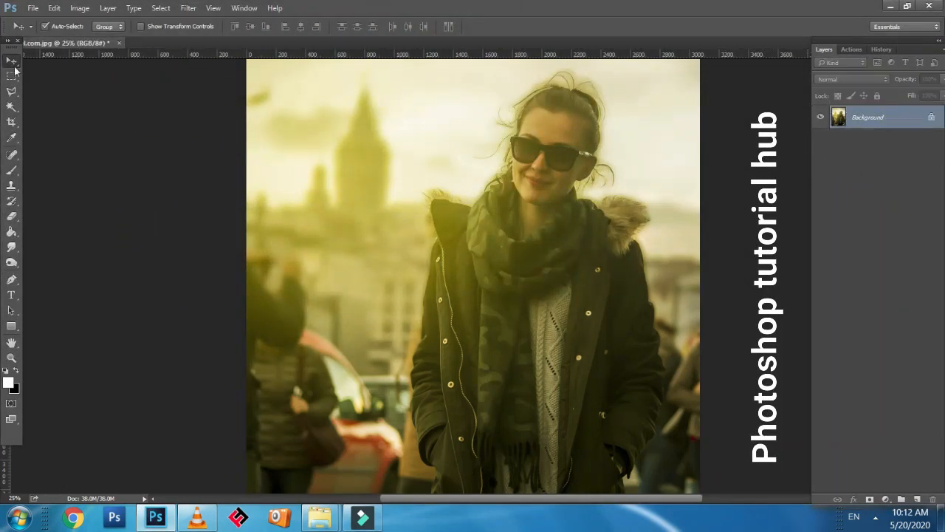
pyautogui.hotkey('ctrl', '-')
pyautogui.hotkey('ctrl', '-')
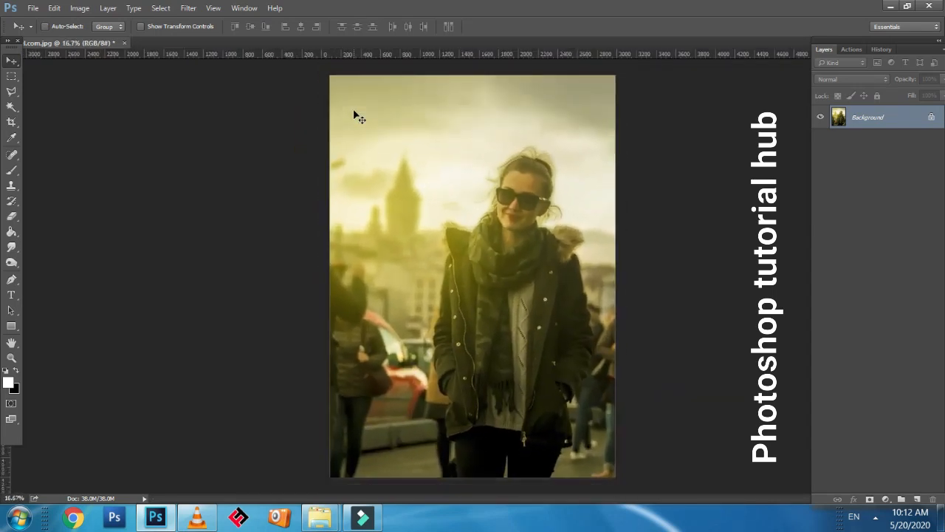
pyautogui.hotkey('ctrl', '+')
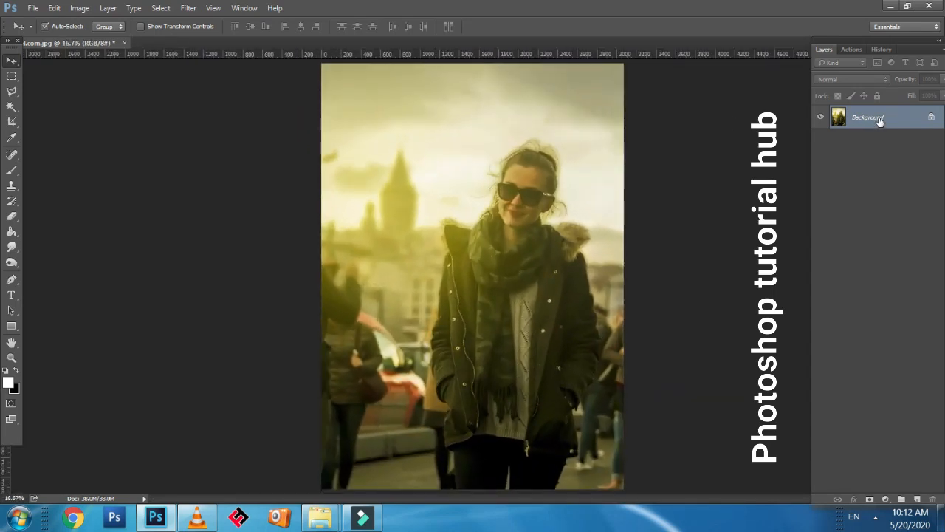
# Duplicate the Background layer as "Background copy" in the same document
pyautogui.rightClick(879, 122)
pyautogui.click(875, 146)
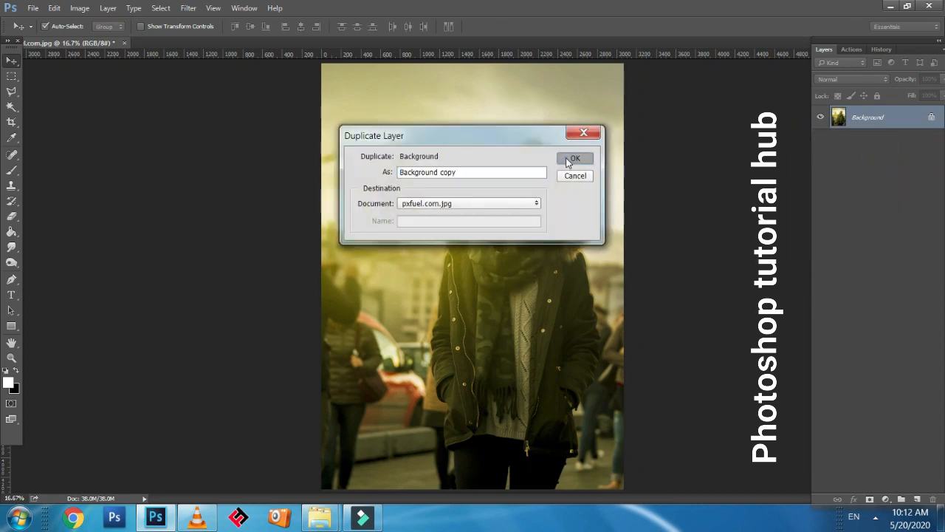
pyautogui.click(574, 158)
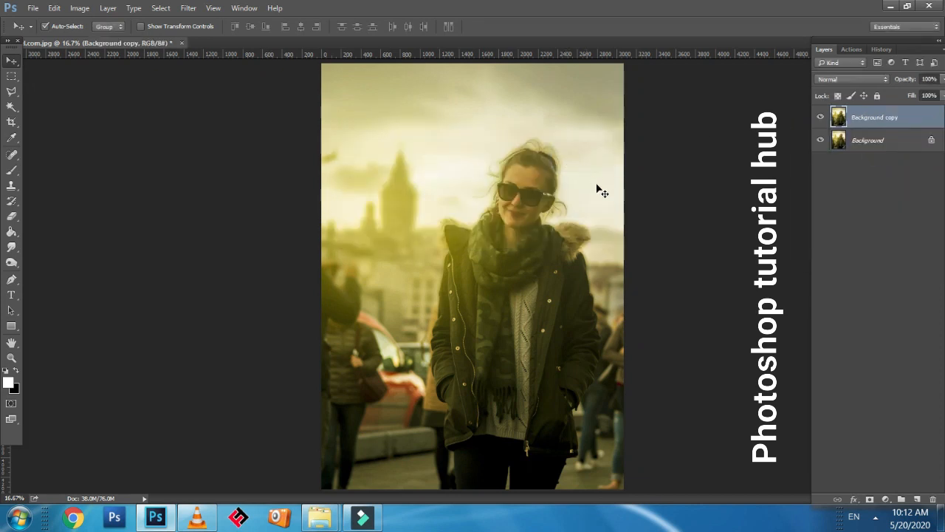
pyautogui.click(80, 8)
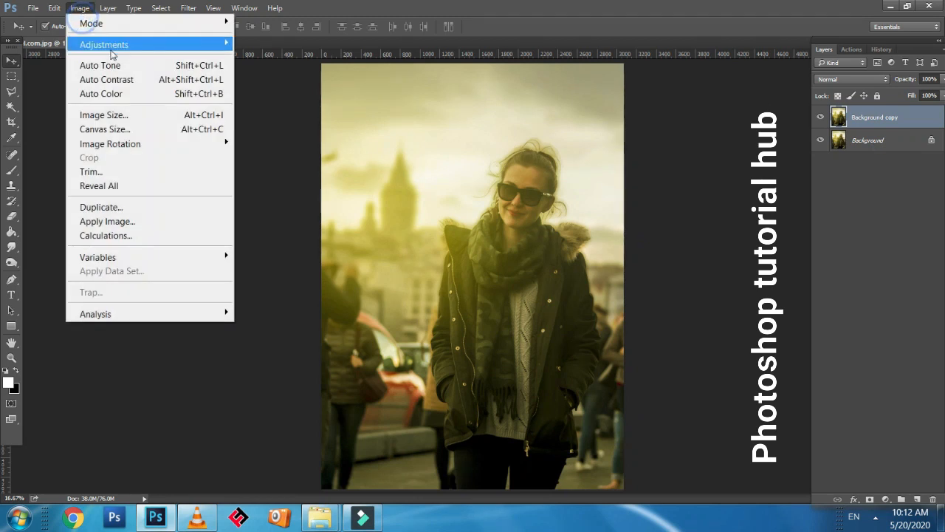
pyautogui.moveTo(112, 47)
pyautogui.click(46, 157)
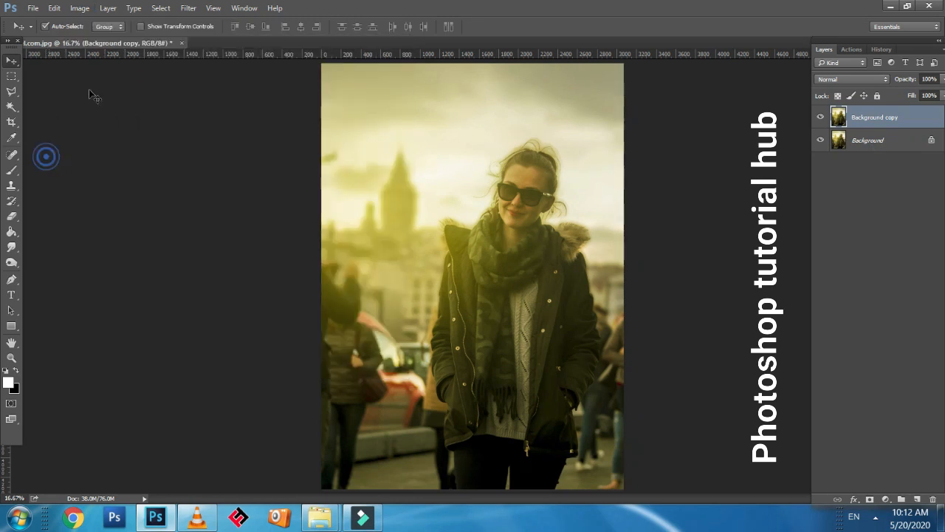
# Open the Camera Raw Filter for the Background copy layer and activate its White Balance tool
pyautogui.click(187, 8)
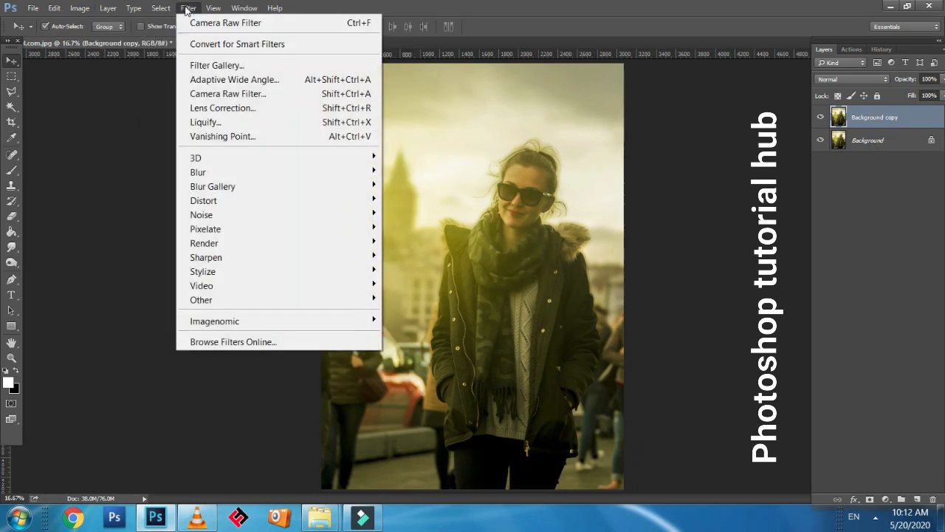
pyautogui.click(218, 96)
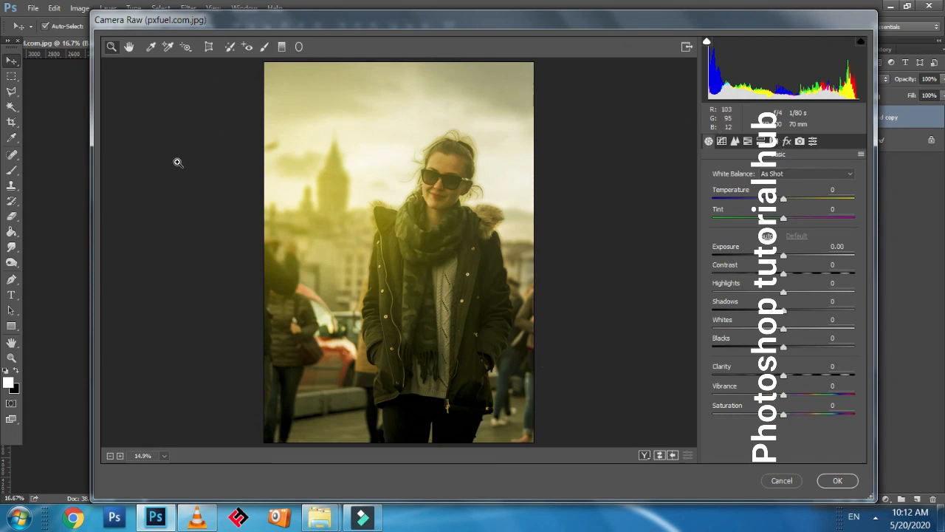
pyautogui.click(150, 49)
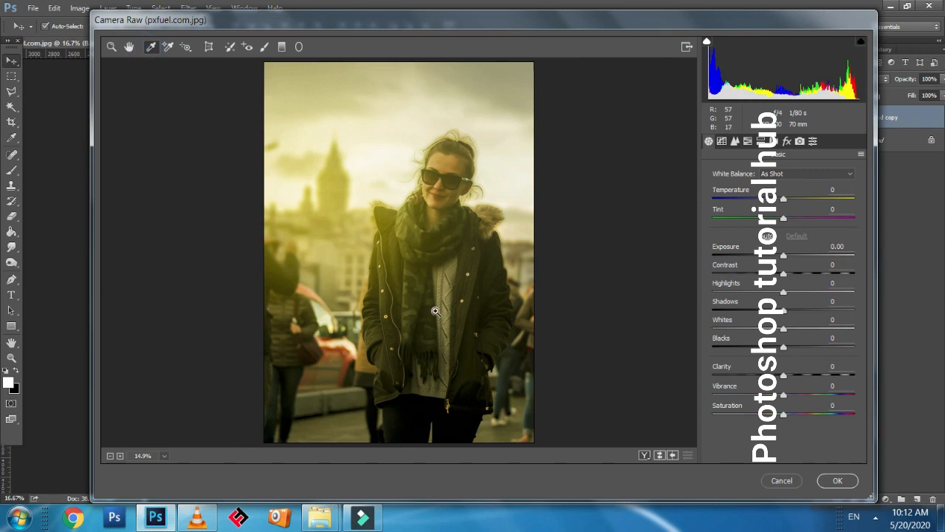
# Sample the white balance from the light metallic temple of the woman's sunglasses
pyautogui.hotkey('ctrl', '=')
pyautogui.hotkey('ctrl', '=')
pyautogui.hotkey('ctrl', '=')
pyautogui.hotkey('ctrl', '=')
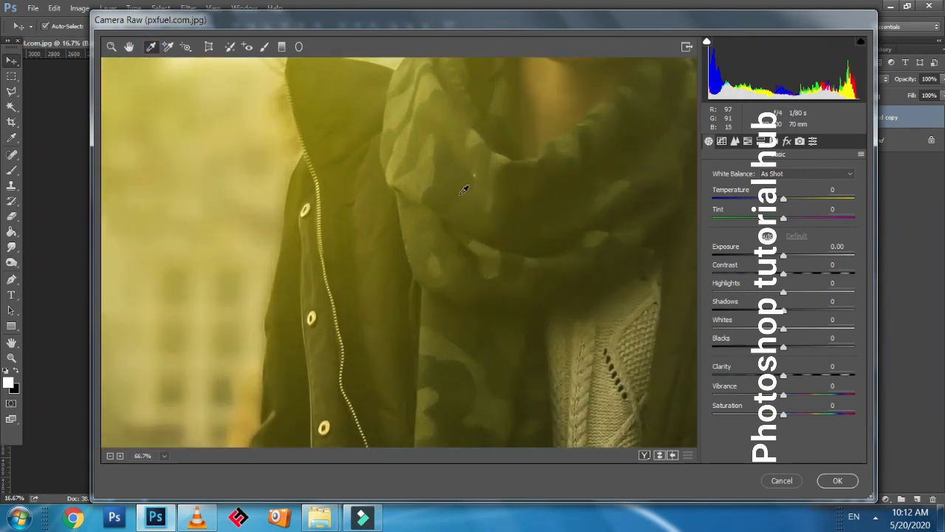
pyautogui.moveTo(459, 190); pyautogui.dragTo(337, 422)
pyautogui.moveTo(333, 308); pyautogui.dragTo(350, 380)
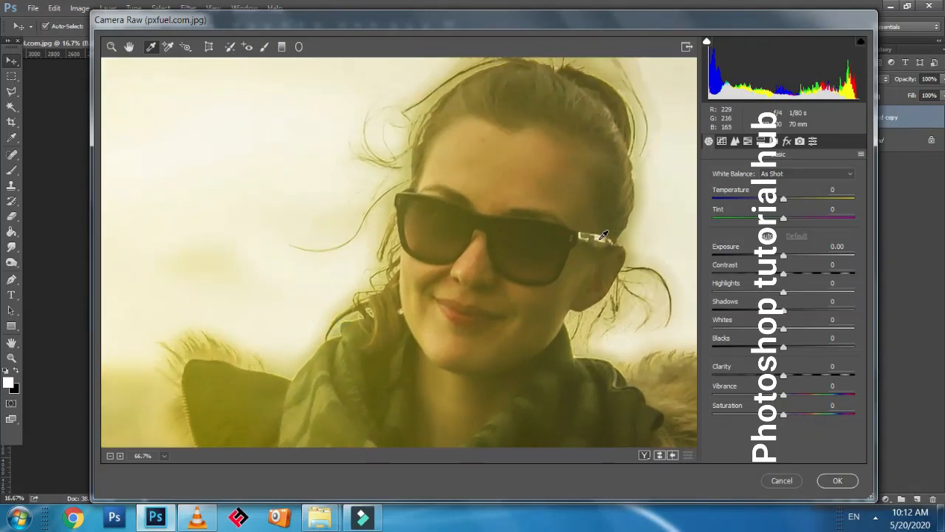
pyautogui.click(599, 239)
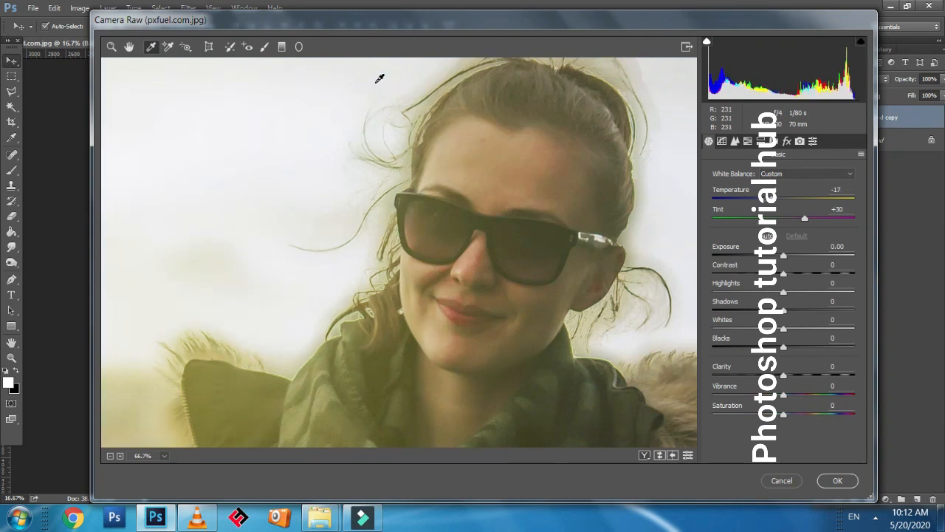
pyautogui.click(605, 232)
pyautogui.click(604, 233)
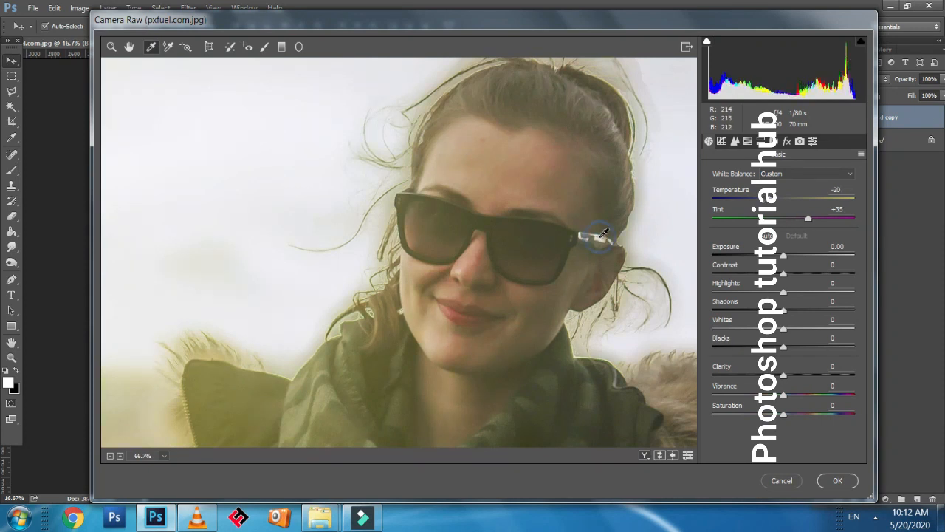
pyautogui.click(604, 232)
# Sample the white balance from the sky and the blurred tower, and fine-tune Temperature to -27 and Tint to +48
pyautogui.hotkey('ctrl', '-')
pyautogui.hotkey('ctrl', '-')
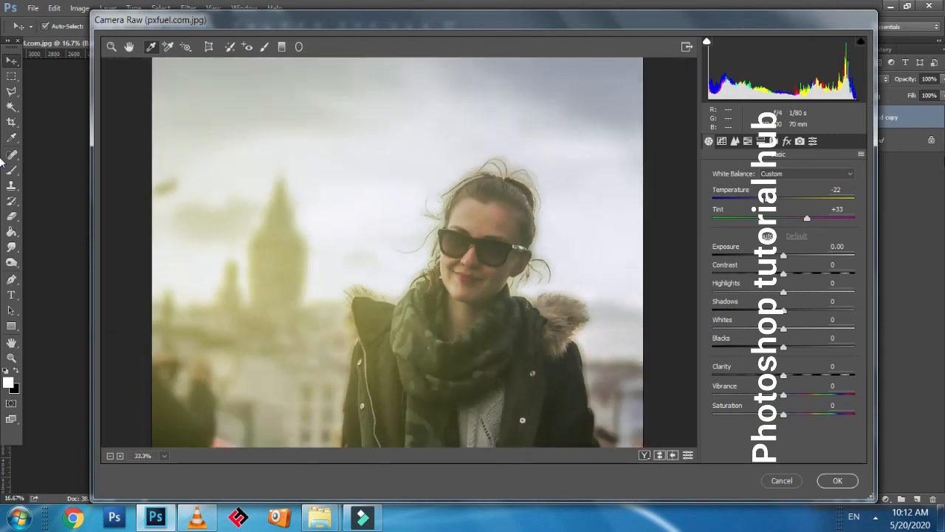
pyautogui.hotkey('ctrl', '-')
pyautogui.click(565, 164)
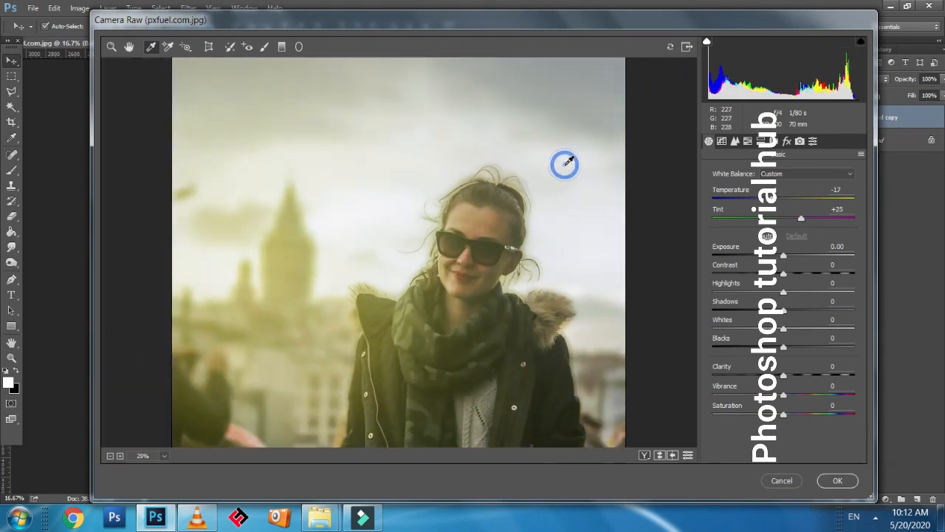
pyautogui.click(404, 180)
pyautogui.click(287, 238)
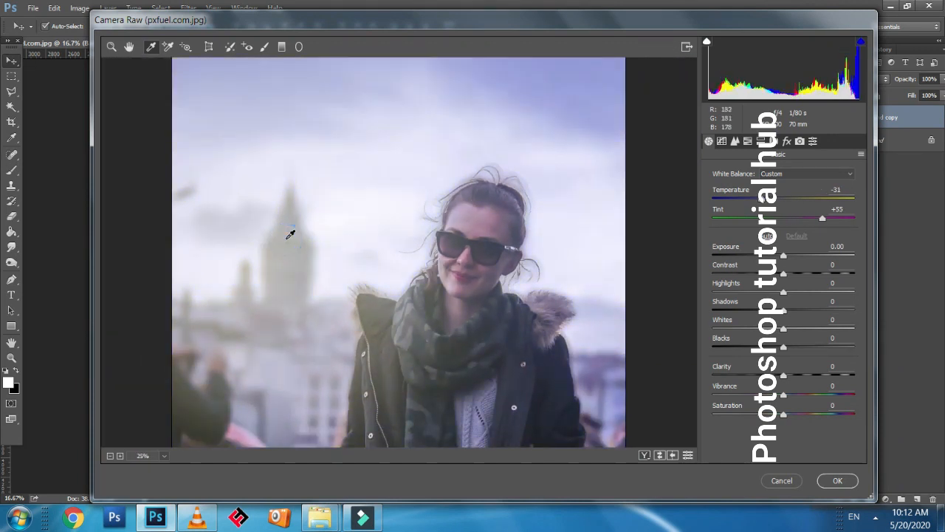
pyautogui.moveTo(440, 316); pyautogui.dragTo(404, 296)
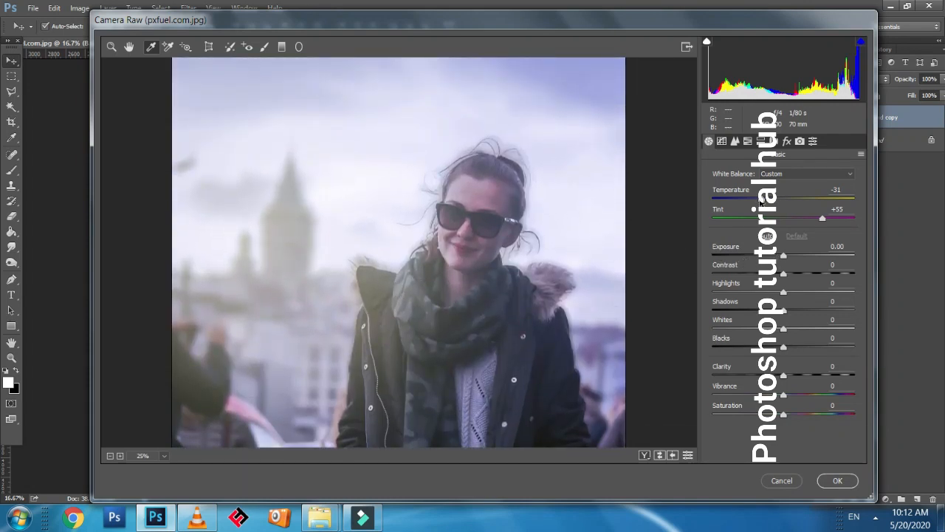
pyautogui.moveTo(760, 201); pyautogui.dragTo(765, 201)
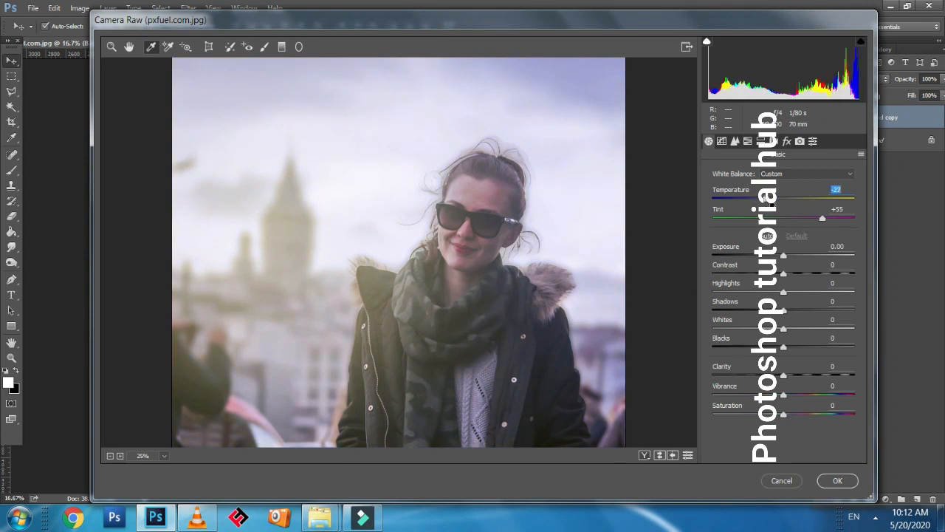
pyautogui.moveTo(821, 218); pyautogui.dragTo(817, 220)
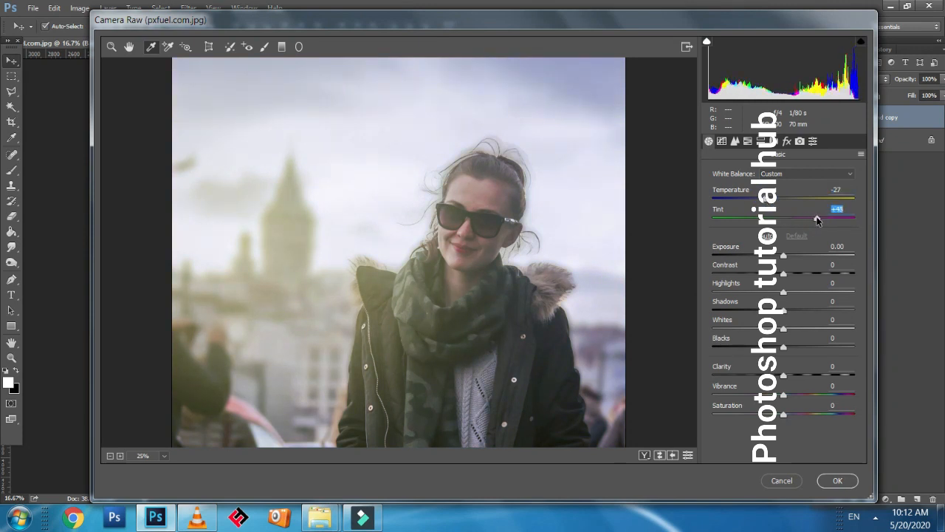
# Set Contrast to +1, Clarity to +48, Blacks to +52, Vibrance to -10 and Saturation to +14, and apply the filter
pyautogui.moveTo(784, 271); pyautogui.dragTo(784, 270)
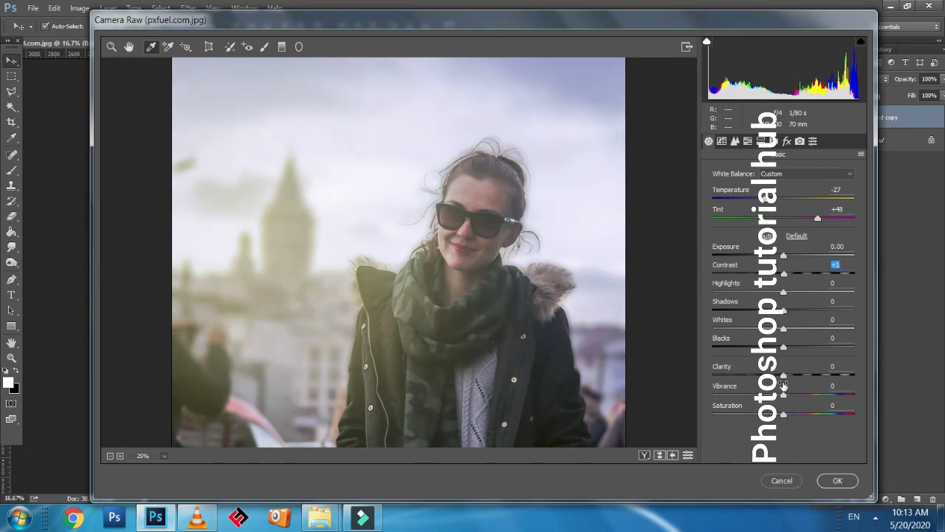
pyautogui.moveTo(785, 378); pyautogui.dragTo(818, 377)
pyautogui.moveTo(784, 346); pyautogui.dragTo(816, 363)
pyautogui.moveTo(785, 396)
pyautogui.mouseDown()
pyautogui.moveTo(817, 399)
pyautogui.moveTo(777, 385)
pyautogui.mouseUp()
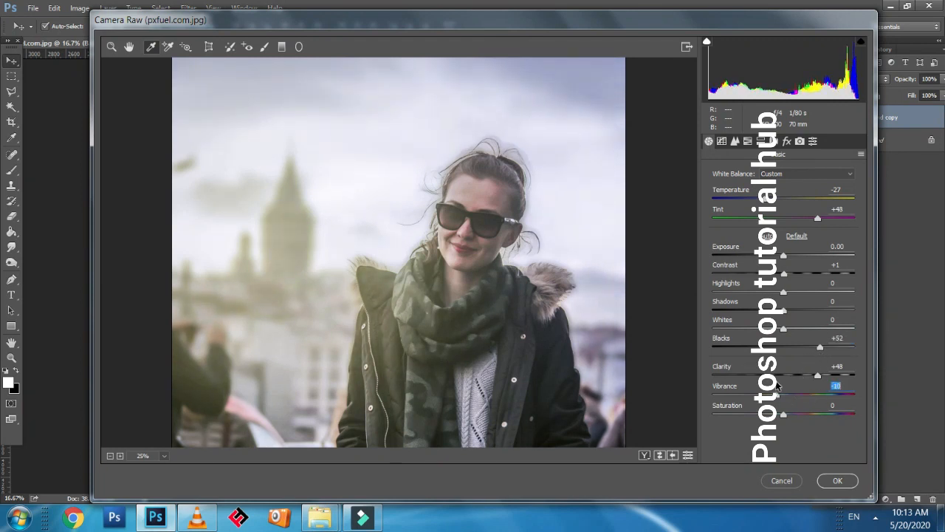
pyautogui.moveTo(787, 420)
pyautogui.mouseDown()
pyautogui.moveTo(812, 415)
pyautogui.moveTo(795, 416)
pyautogui.mouseUp()
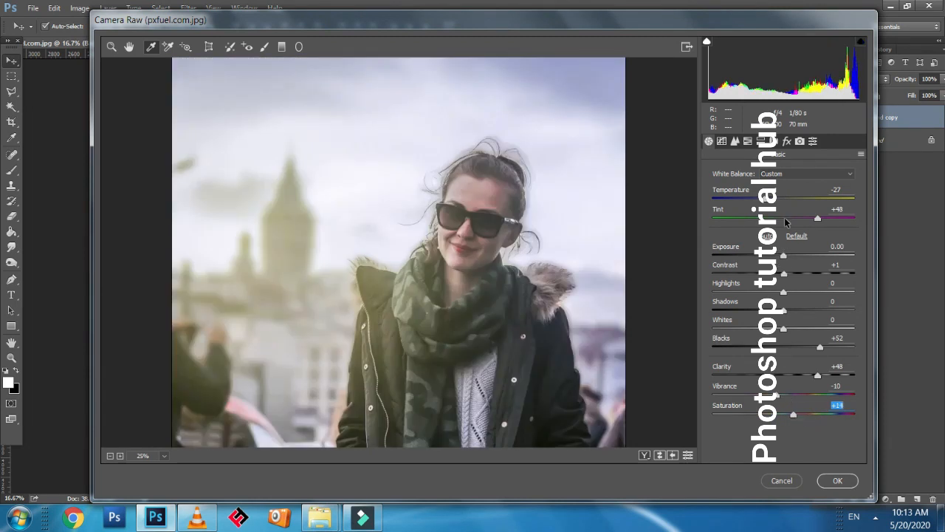
pyautogui.click(835, 480)
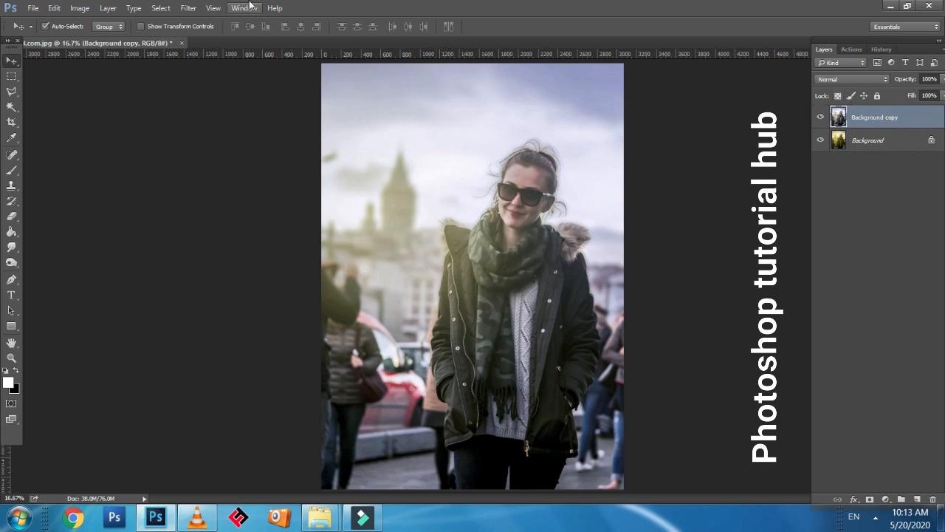
# Reopen the Camera Raw Filter and add a post-crop vignette with Amount -78, Midpoint 38, Feather 68 and Highlights 0
pyautogui.click(188, 9)
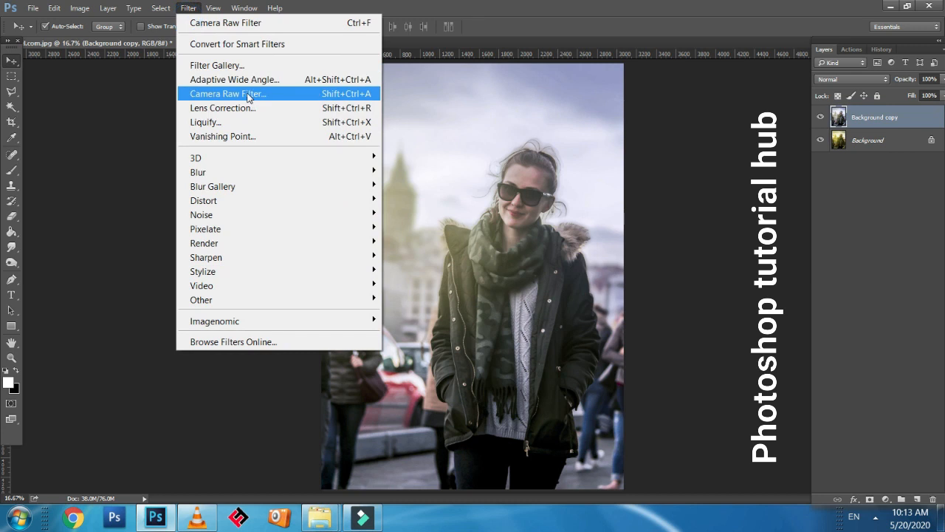
pyautogui.click(246, 95)
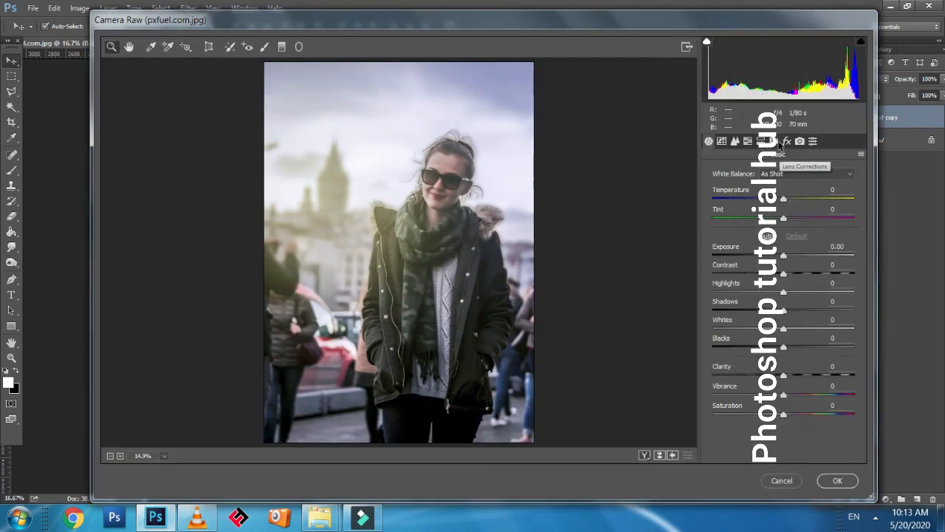
pyautogui.click(785, 142)
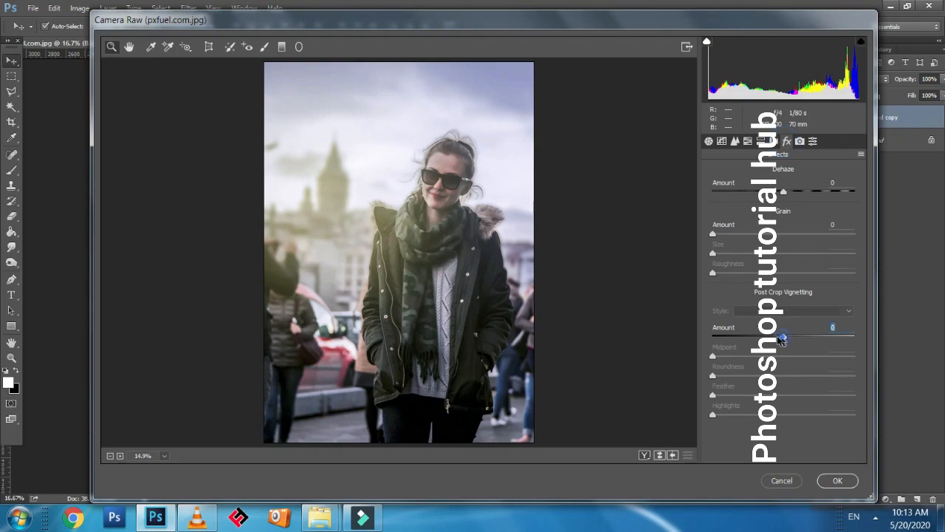
pyautogui.moveTo(782, 337); pyautogui.dragTo(728, 337)
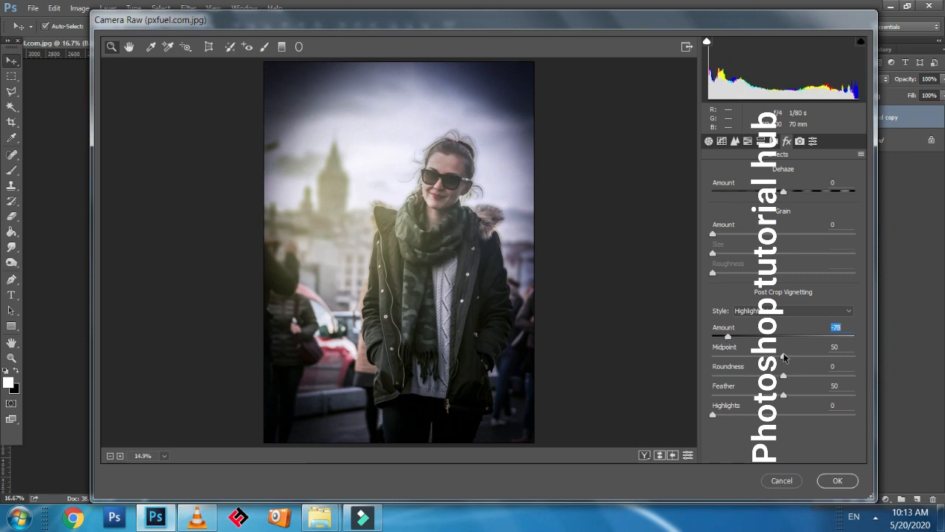
pyautogui.moveTo(784, 358); pyautogui.dragTo(808, 398)
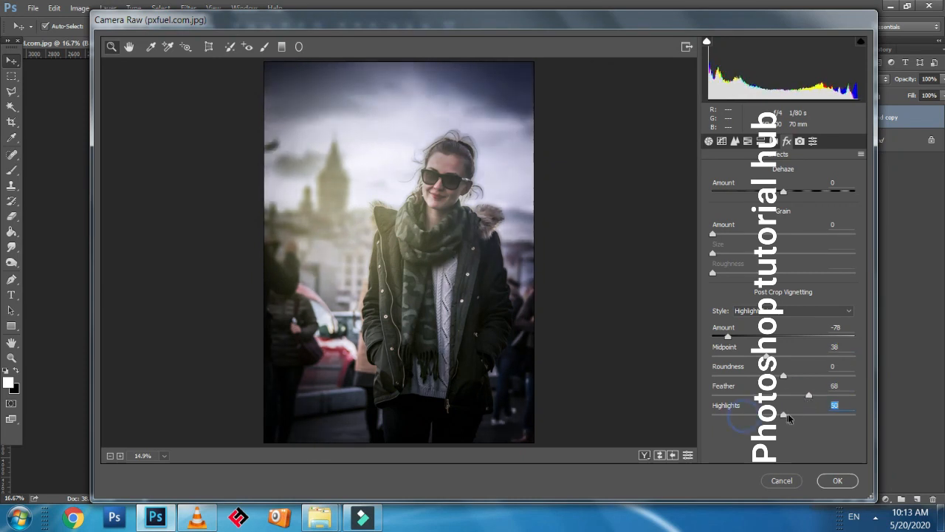
pyautogui.click(710, 413)
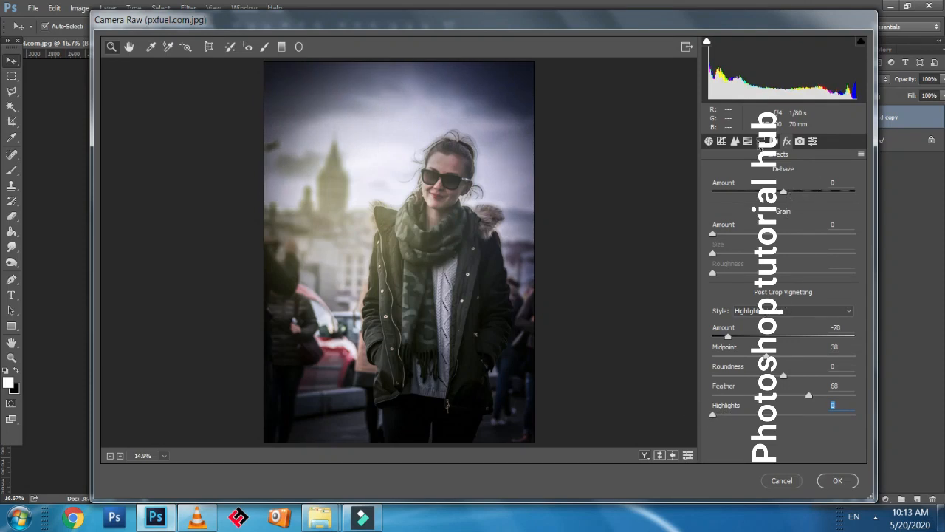
# Raise the HSL saturation of the Blues to +100
pyautogui.click(760, 141)
pyautogui.click(747, 141)
pyautogui.click(736, 141)
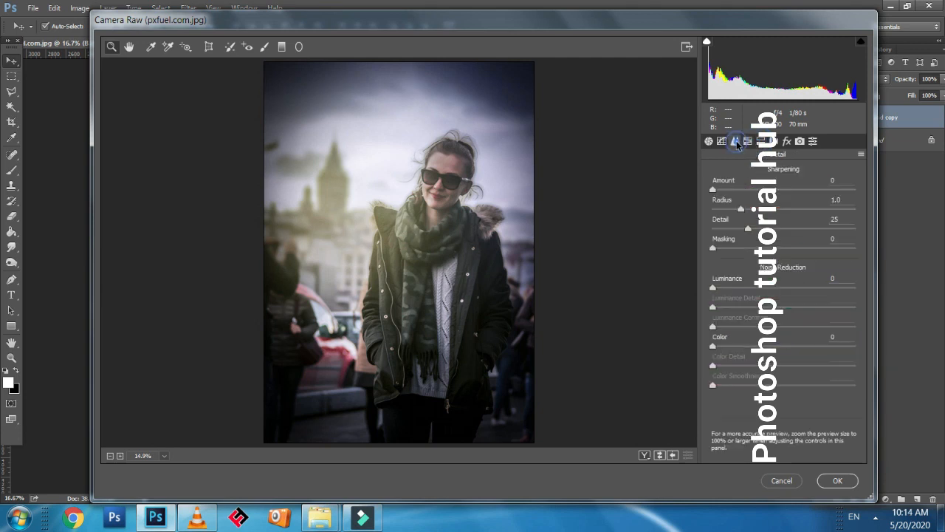
pyautogui.click(723, 141)
pyautogui.click(709, 141)
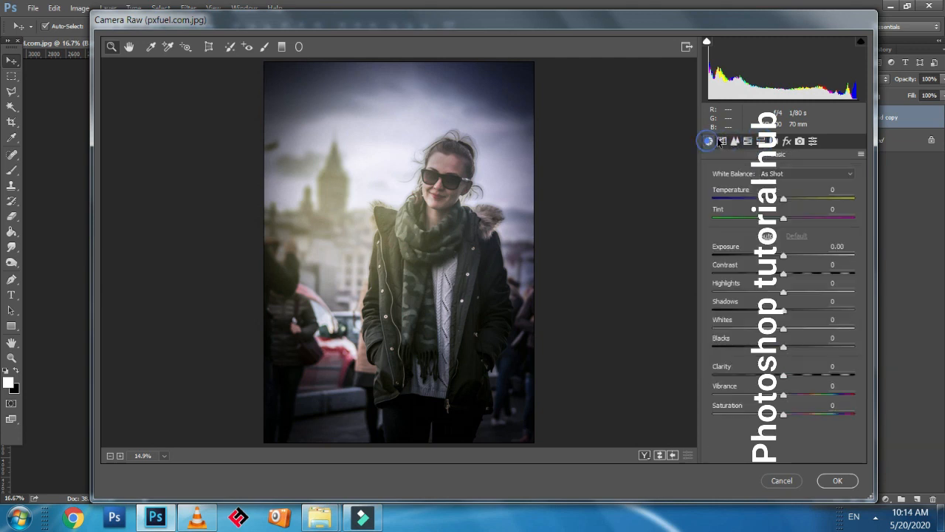
pyautogui.click(761, 143)
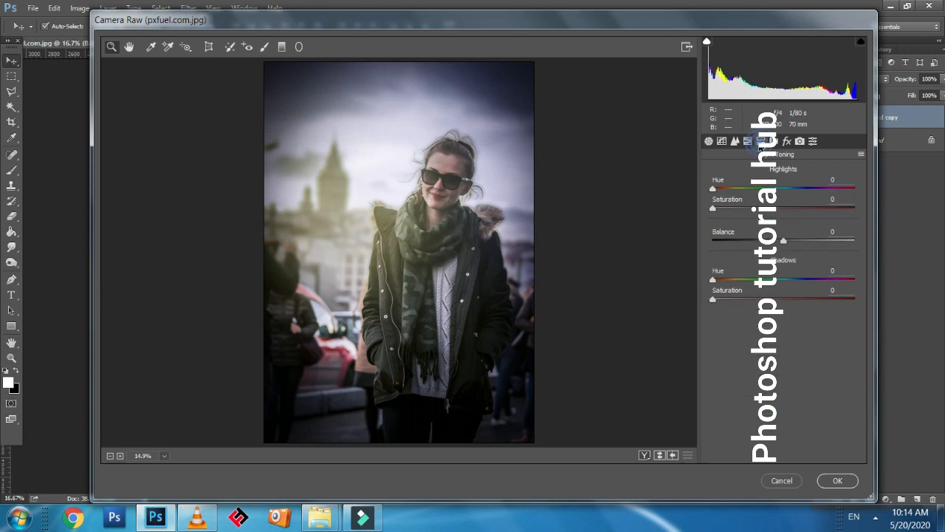
pyautogui.click(748, 142)
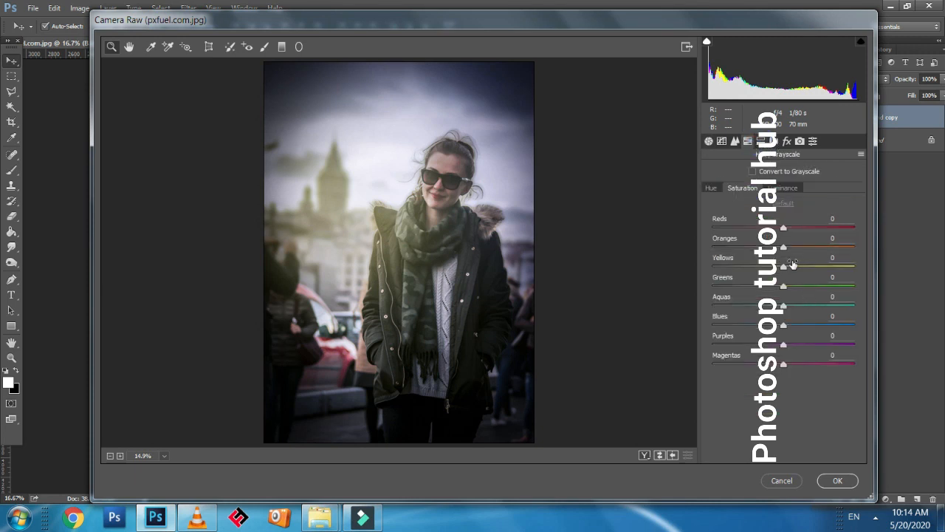
pyautogui.moveTo(783, 326); pyautogui.dragTo(860, 326)
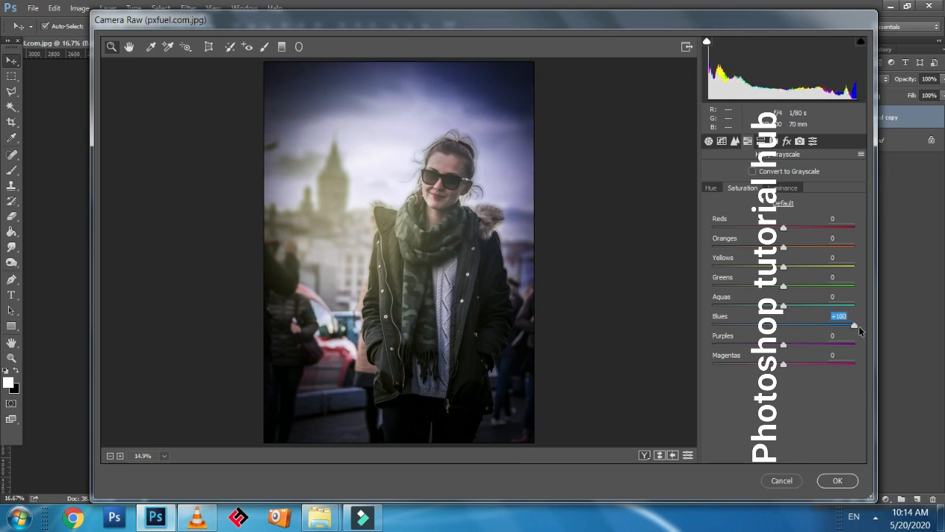
# Apply the Camera Raw changes and brighten the Background copy with Curves points at input 111/output 141 and input 60/output 70
pyautogui.click(828, 482)
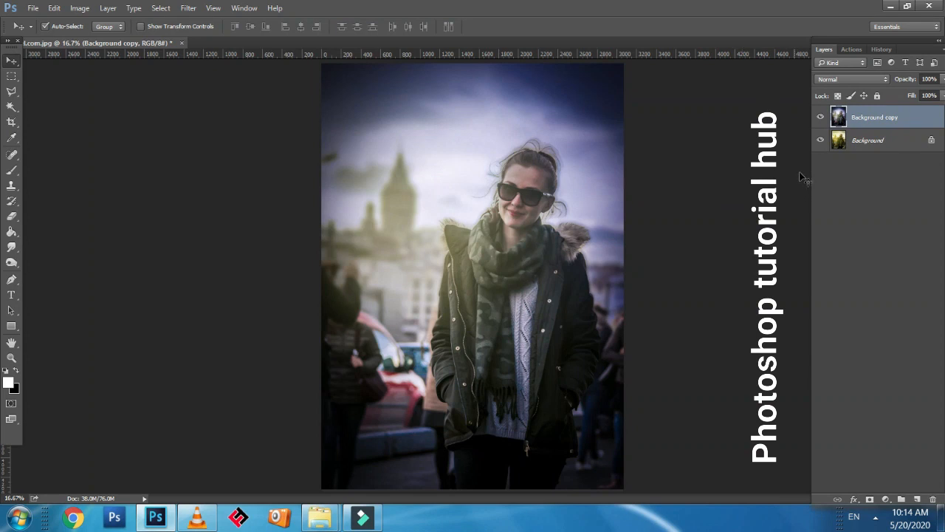
pyautogui.click(77, 8)
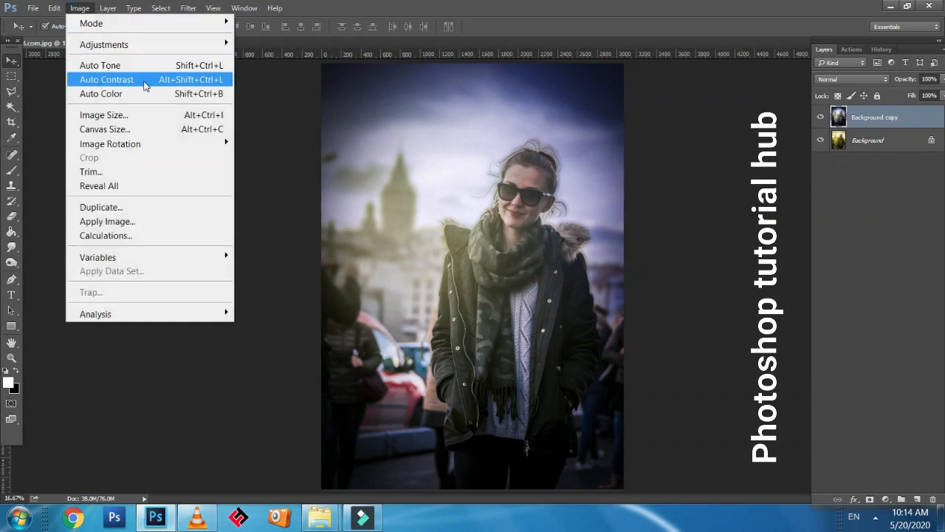
pyautogui.click(139, 44)
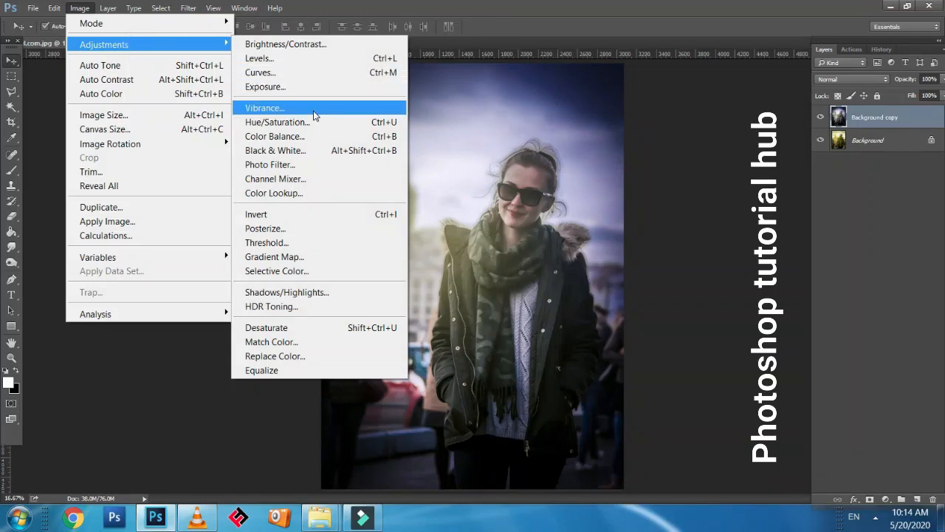
pyautogui.click(324, 75)
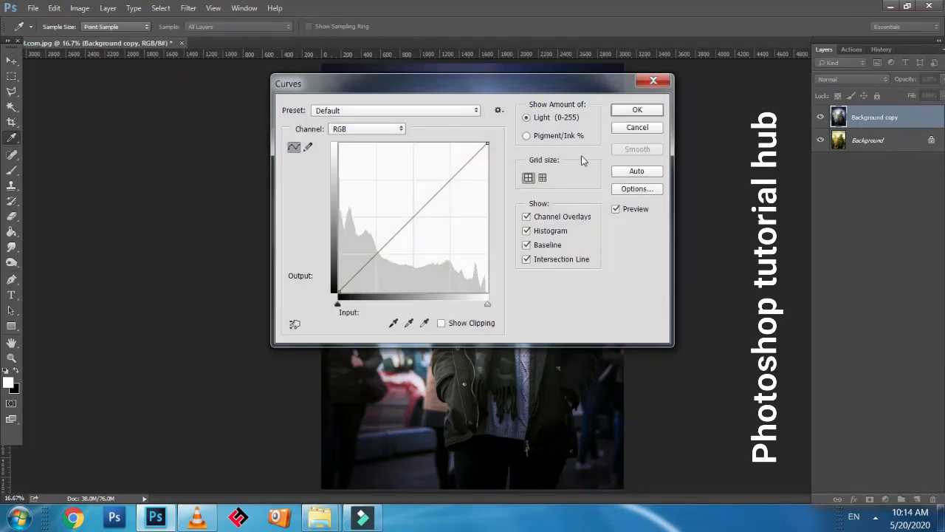
pyautogui.moveTo(539, 93); pyautogui.dragTo(871, 180)
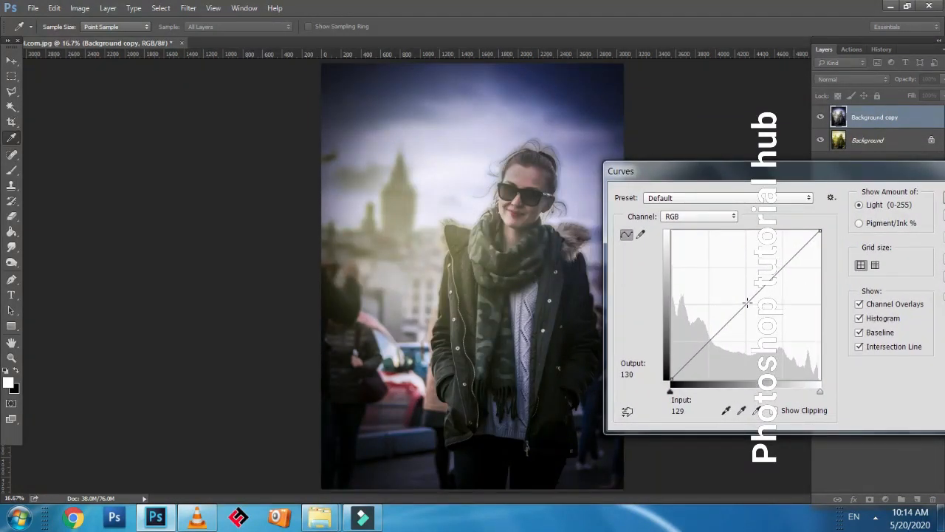
pyautogui.moveTo(747, 302); pyautogui.dragTo(736, 295)
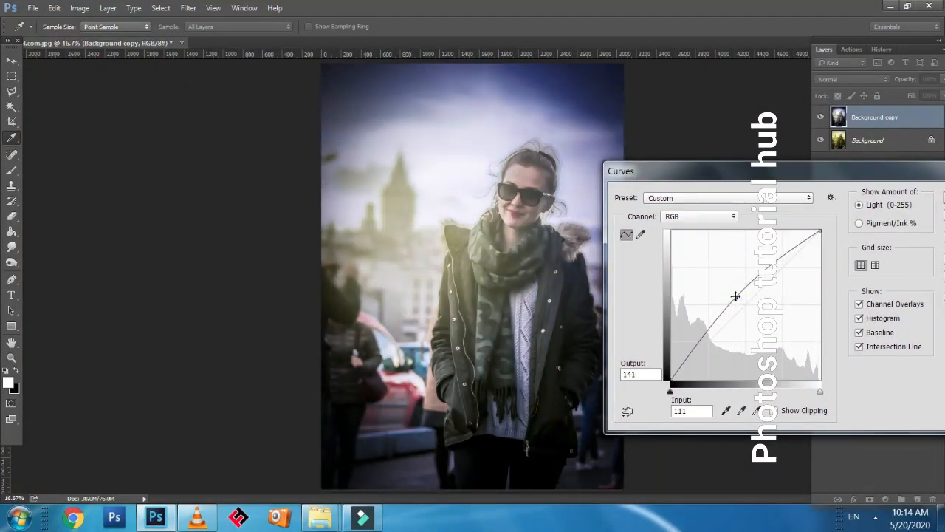
pyautogui.moveTo(707, 340); pyautogui.dragTo(707, 337)
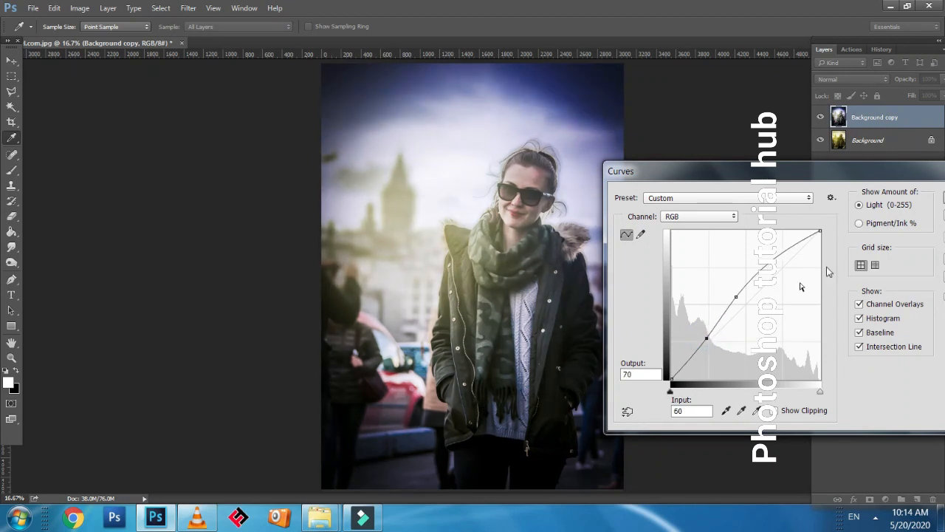
pyautogui.moveTo(873, 180); pyautogui.dragTo(760, 180)
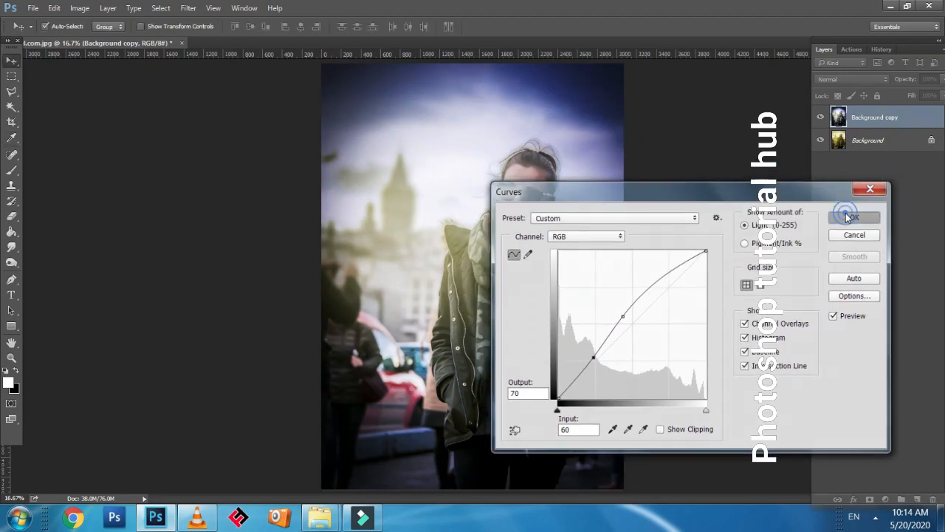
pyautogui.click(842, 212)
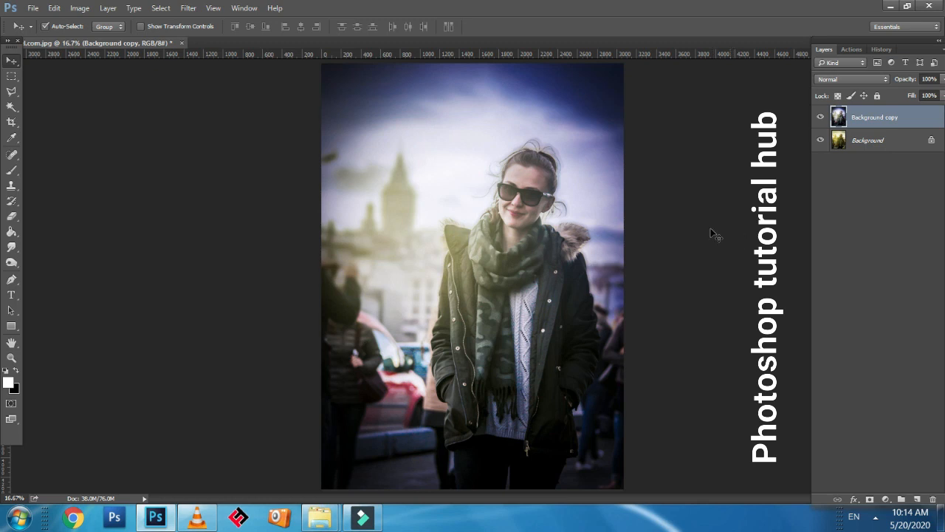
# Open the orange glow image "Fambruh Editing Tutorial" from the Downloads folder and place it as a layer in the portrait document
pyautogui.click(156, 517)
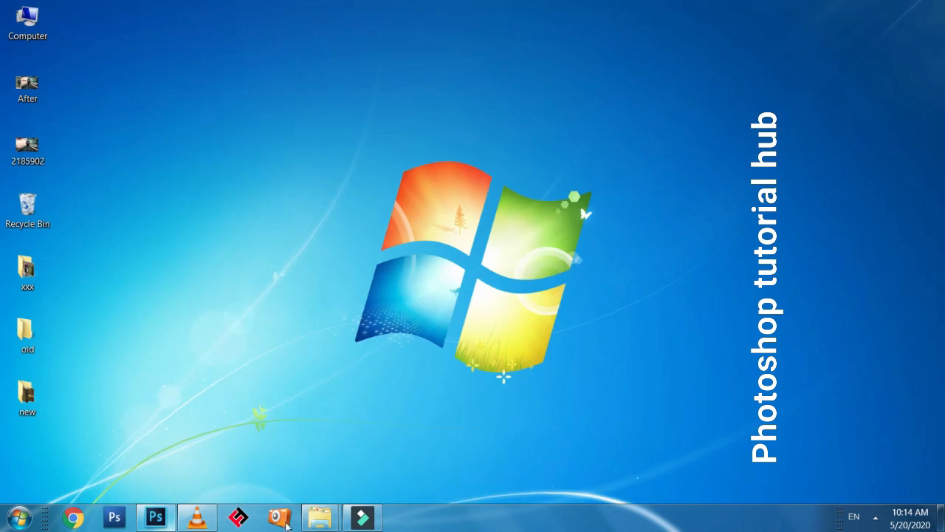
pyautogui.moveTo(314, 524)
pyautogui.click(387, 479)
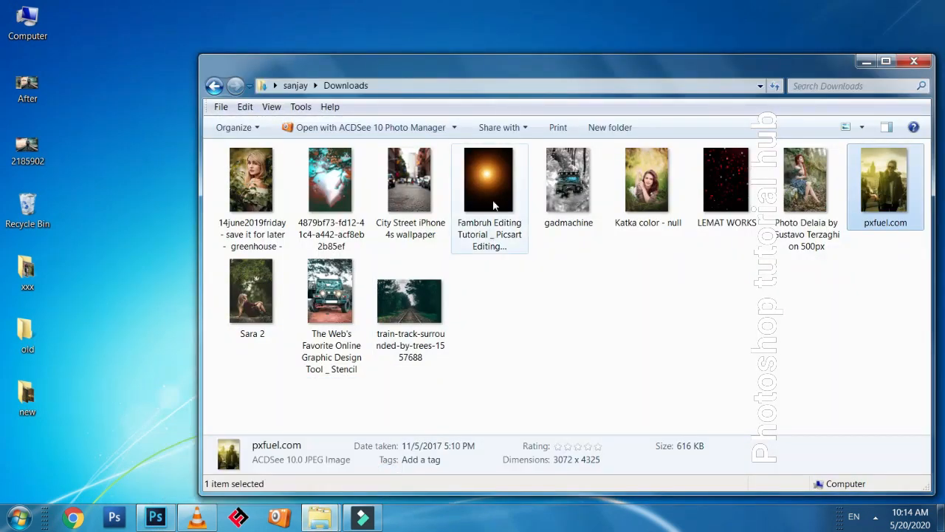
pyautogui.moveTo(494, 186); pyautogui.dragTo(258, 336)
pyautogui.moveTo(236, 55); pyautogui.dragTo(232, 44)
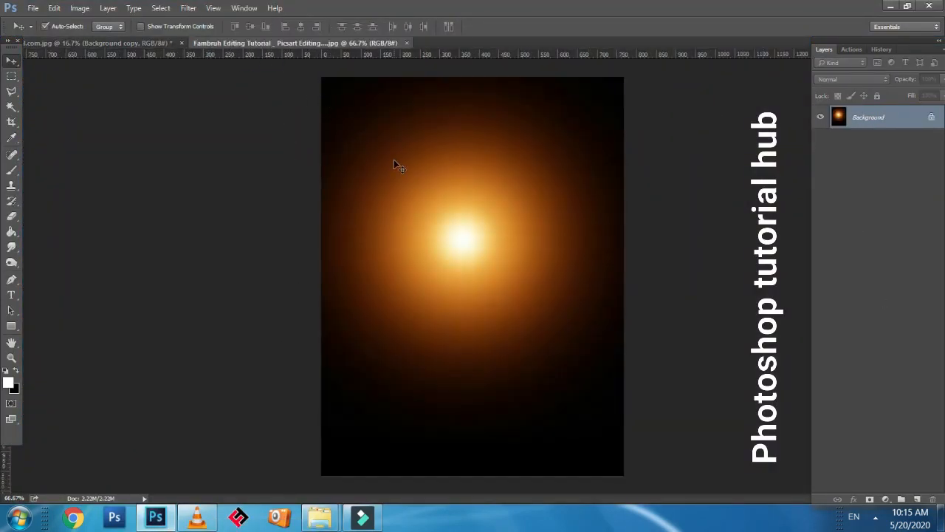
pyautogui.moveTo(417, 251); pyautogui.dragTo(462, 246)
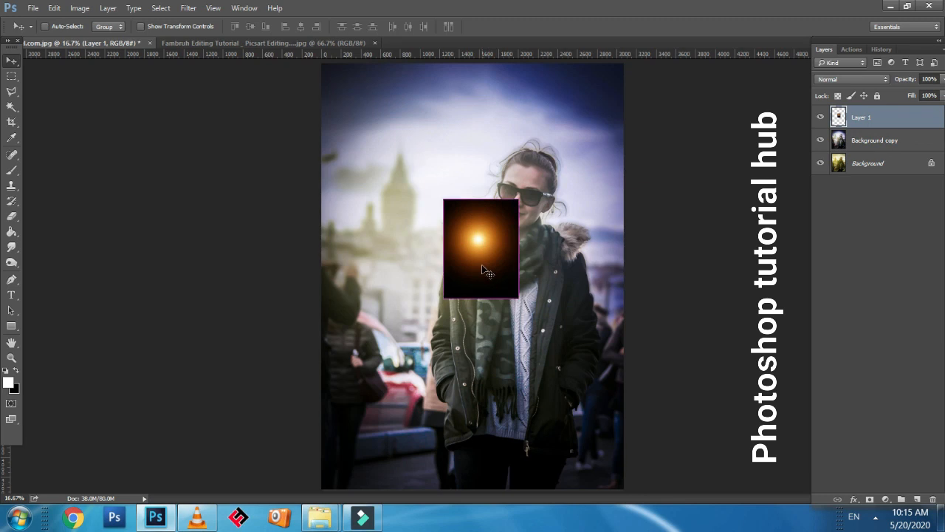
# Enlarge the glow layer to cover most of the photo from its upper-left corner and set its blend mode to Screen
pyautogui.hotkey('ctrl', 't')
pyautogui.moveTo(516, 200); pyautogui.dragTo(658, 101)
pyautogui.moveTo(525, 249); pyautogui.dragTo(471, 226)
pyautogui.press('Return')
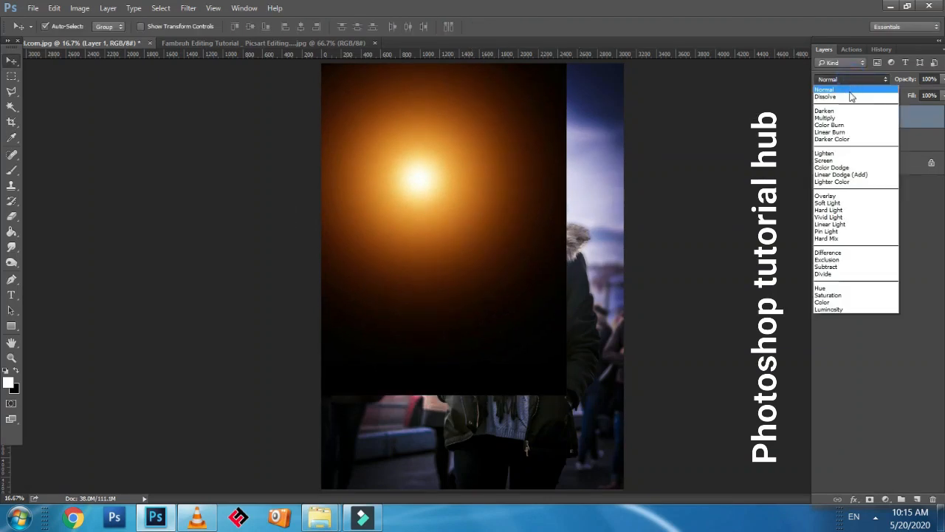
pyautogui.click(838, 161)
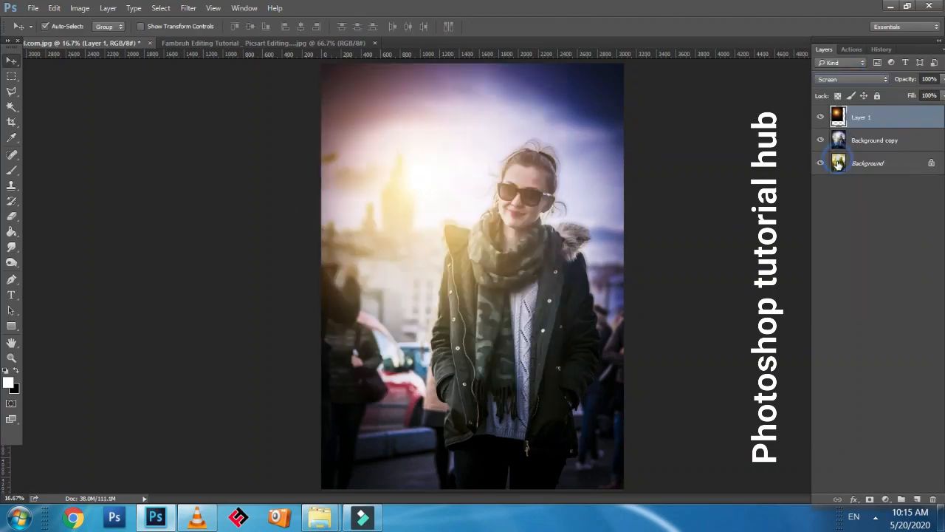
# Move the glow into the upper-left sky and scale it to about 220.6% so its light spreads over the whole photo
pyautogui.moveTo(411, 199); pyautogui.dragTo(407, 167)
pyautogui.hotkey('ctrl', '-')
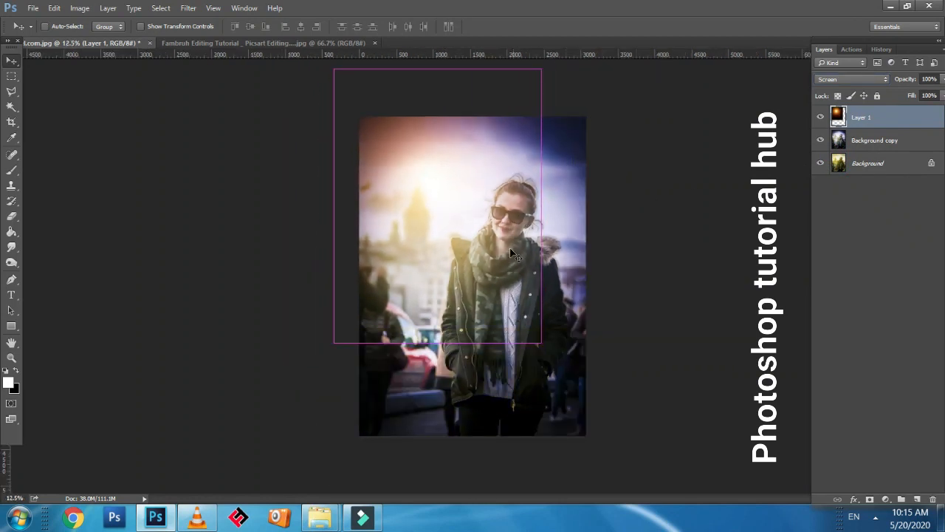
pyautogui.hotkey('ctrl', 't')
pyautogui.moveTo(540, 342); pyautogui.dragTo(592, 410)
pyautogui.moveTo(513, 296)
pyautogui.mouseDown()
pyautogui.moveTo(548, 336)
pyautogui.moveTo(507, 286)
pyautogui.moveTo(506, 308)
pyautogui.moveTo(577, 278)
pyautogui.moveTo(608, 286)
pyautogui.moveTo(477, 277)
pyautogui.moveTo(509, 293)
pyautogui.moveTo(501, 302)
pyautogui.mouseUp()
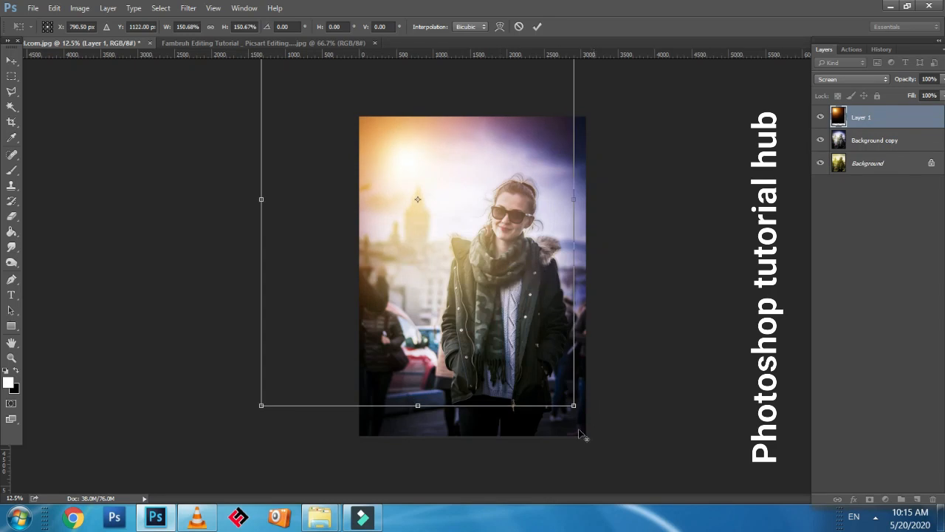
pyautogui.moveTo(574, 406); pyautogui.dragTo(645, 496)
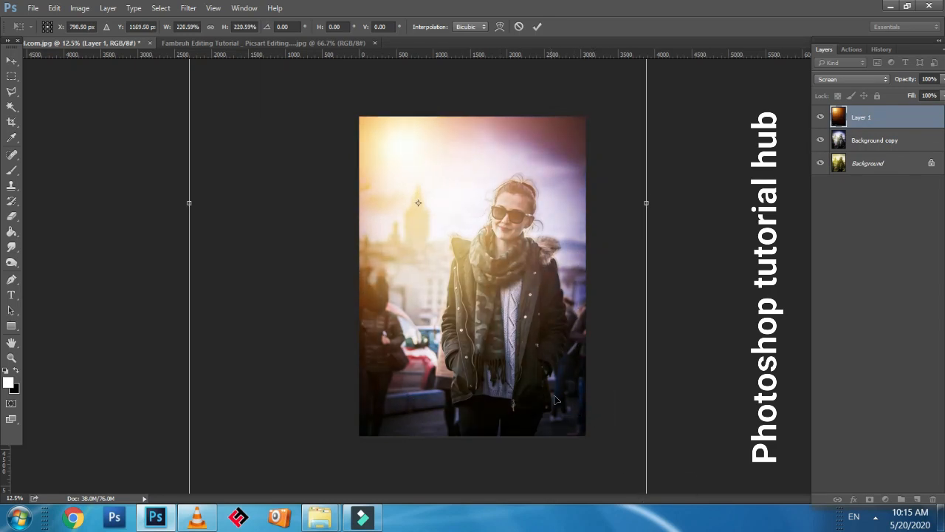
pyautogui.moveTo(552, 379); pyautogui.dragTo(545, 377)
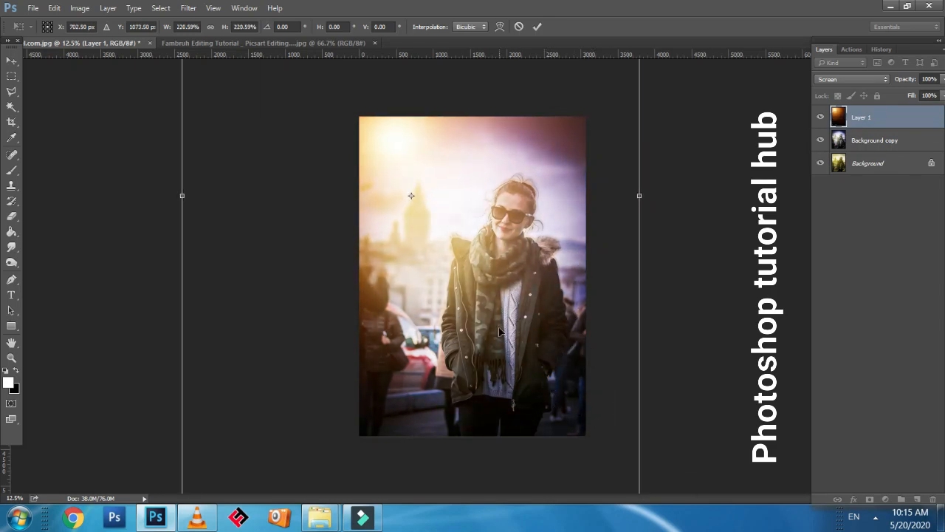
pyautogui.press('Return')
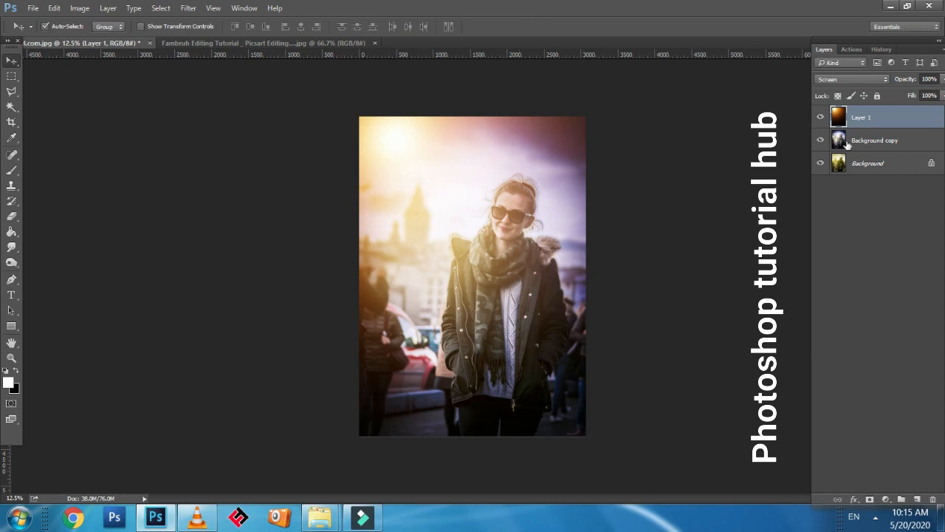
# Preview the other blend modes on the glow layer from Normal through Color, and return it to Screen
pyautogui.click(849, 79)
pyautogui.click(839, 91)
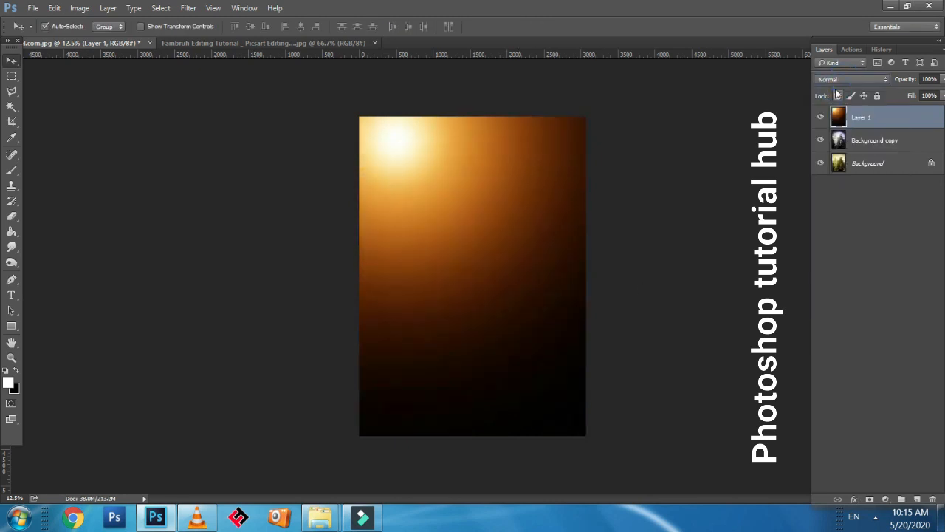
pyautogui.press('Down')
pyautogui.press('Down')
pyautogui.press('Down')
pyautogui.press('Down')
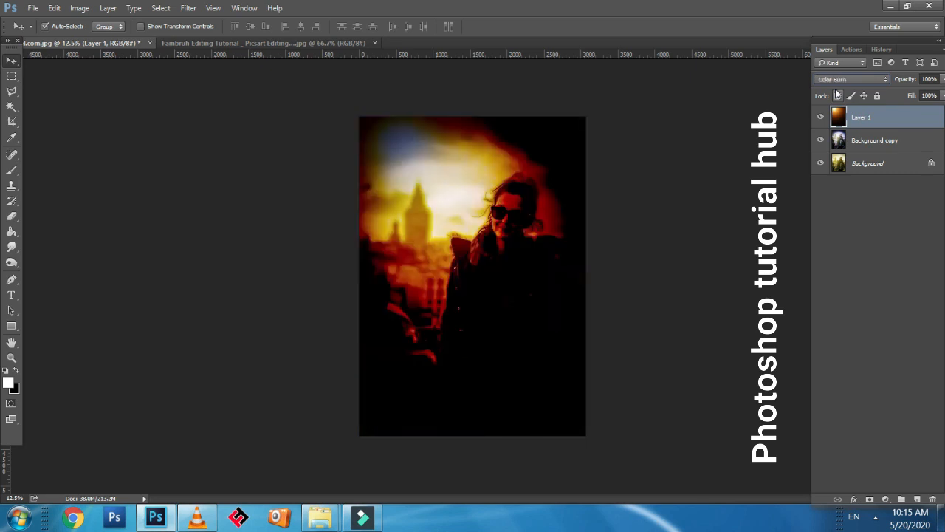
pyautogui.press('Down')
pyautogui.press('Down')
pyautogui.press('Down')
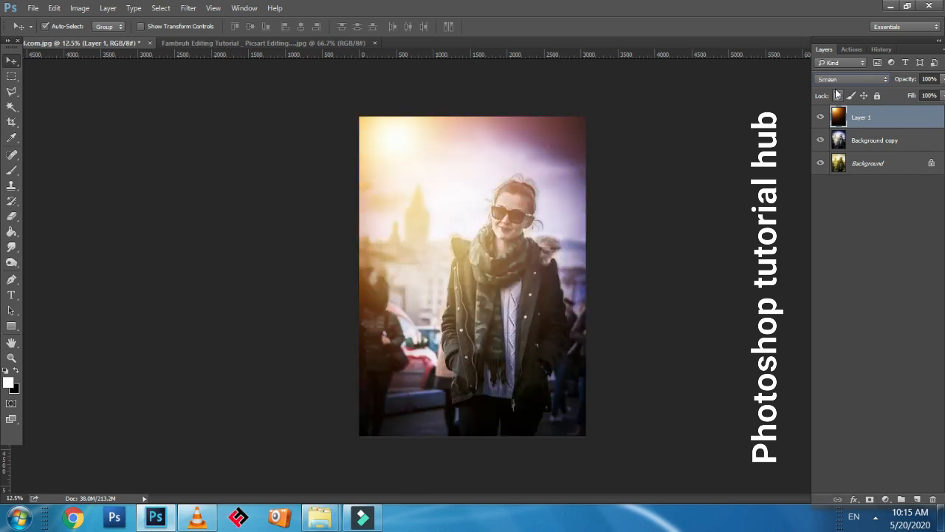
pyautogui.press('Down')
pyautogui.press('Down')
pyautogui.press('Down')
pyautogui.press('Down')
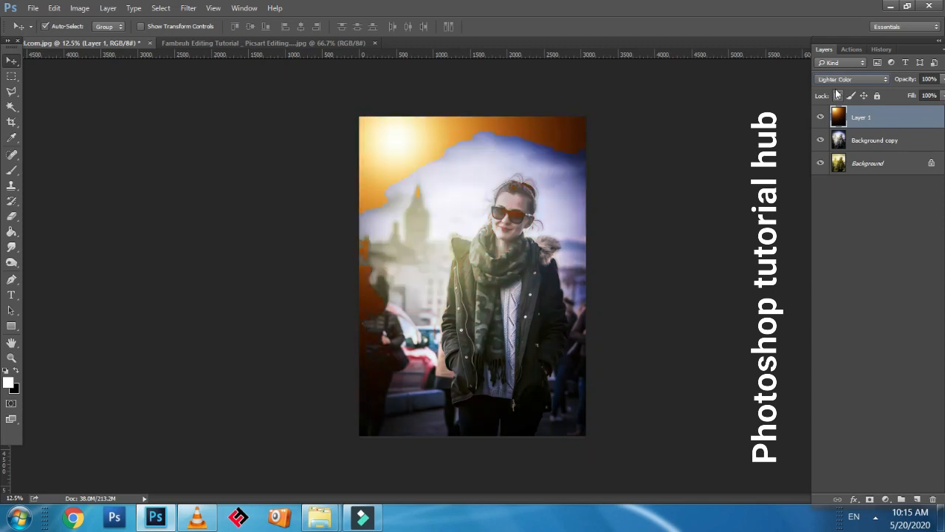
pyautogui.press('Down')
pyautogui.press('Down')
pyautogui.press('Down')
pyautogui.press('Down')
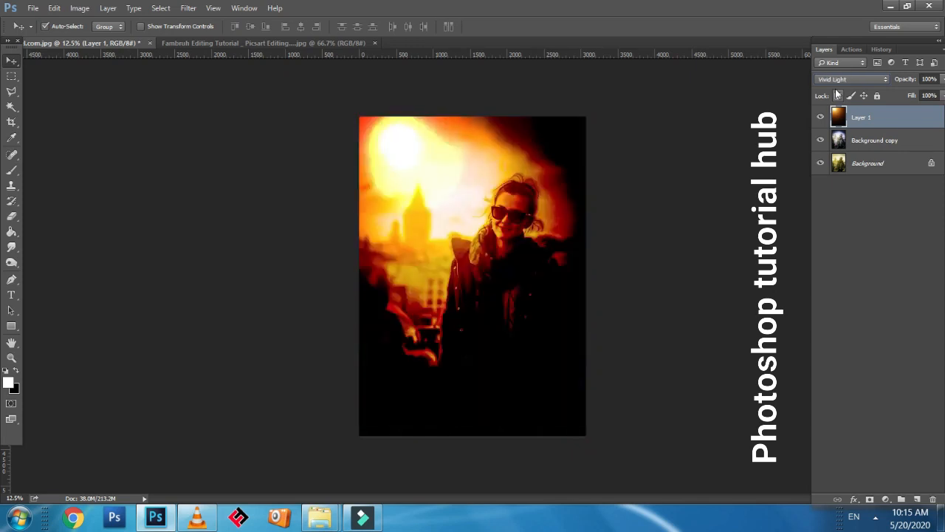
pyautogui.press('Down')
pyautogui.press('Down')
pyautogui.press('Down')
pyautogui.press('Down')
pyautogui.press('Down')
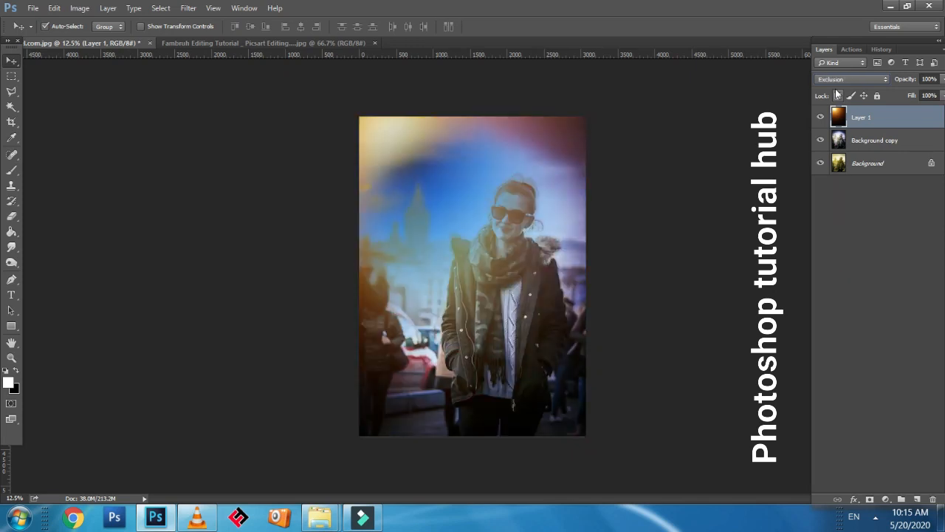
pyautogui.press('Down')
pyautogui.press('Down')
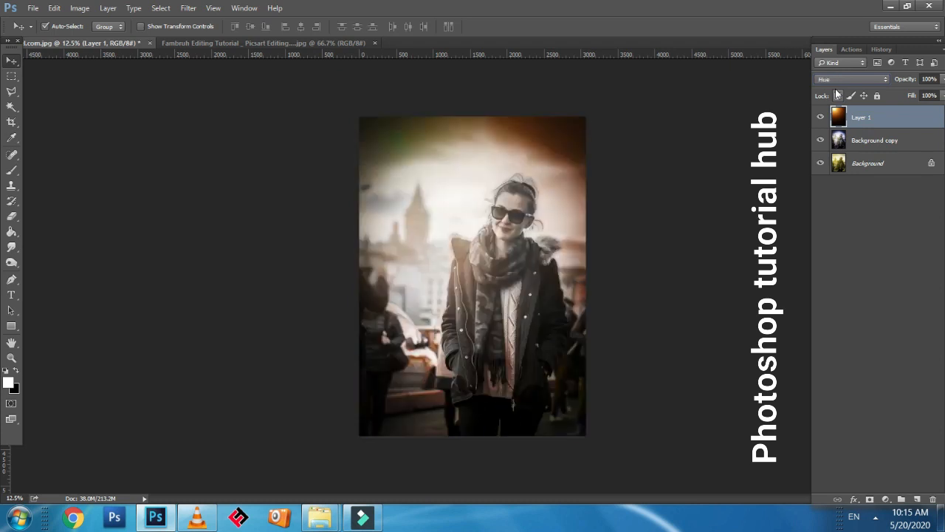
pyautogui.press('Down')
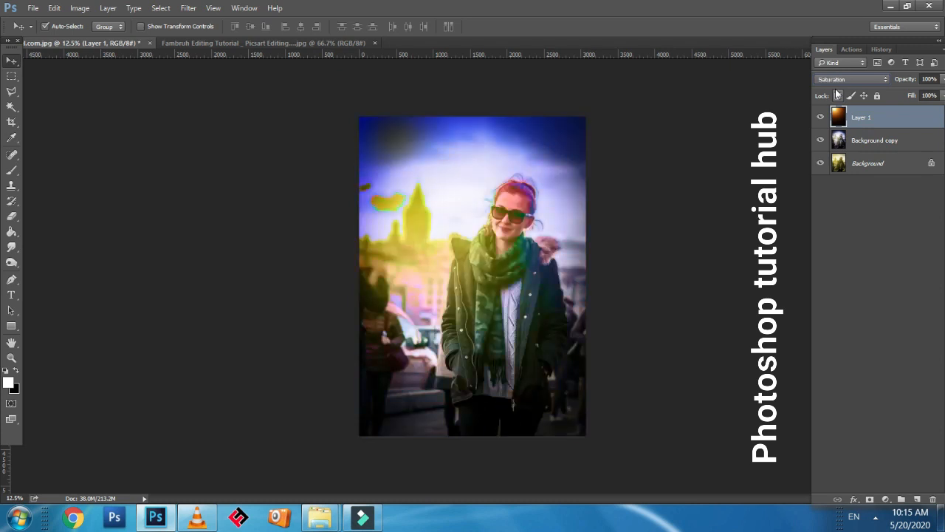
pyautogui.press('Down')
pyautogui.press('Up')
pyautogui.click(837, 79)
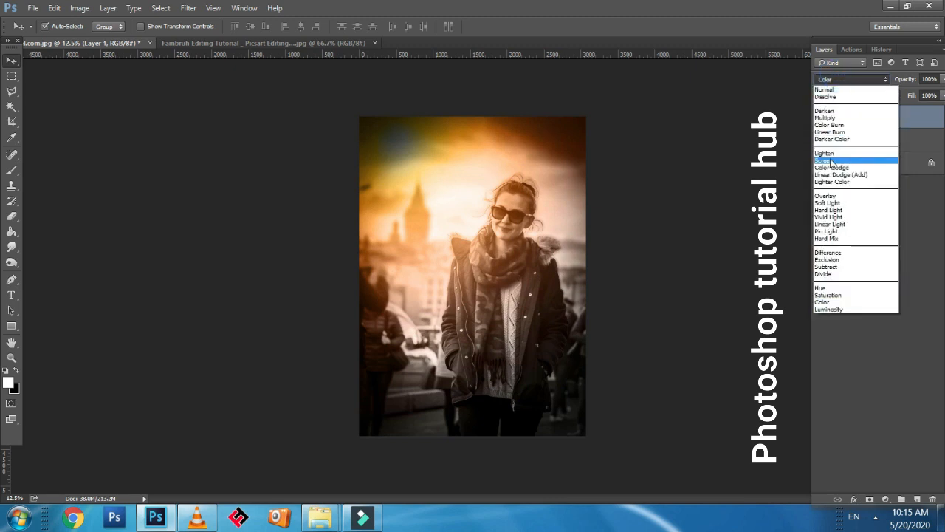
pyautogui.click(827, 160)
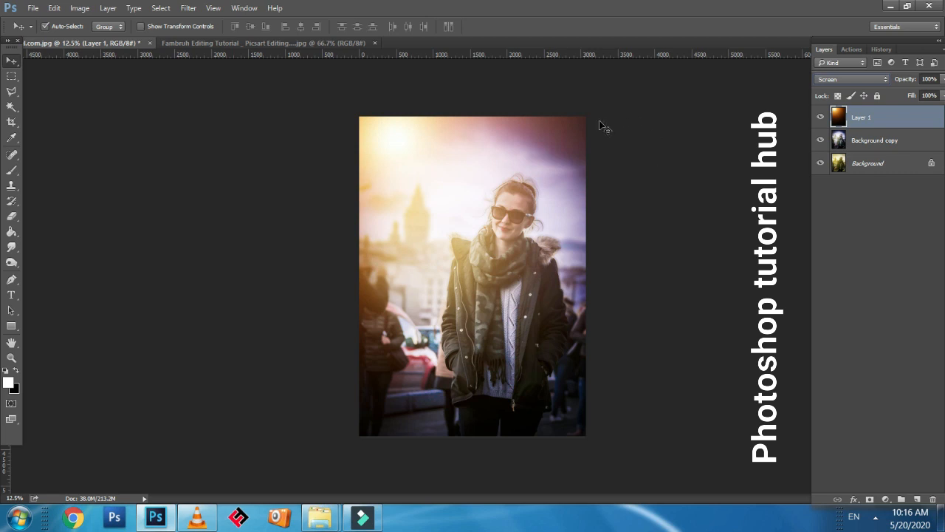
# Scale the glow layer down to about 41.8% and move it to the photo's upper-right corner
pyautogui.press('ctrl')
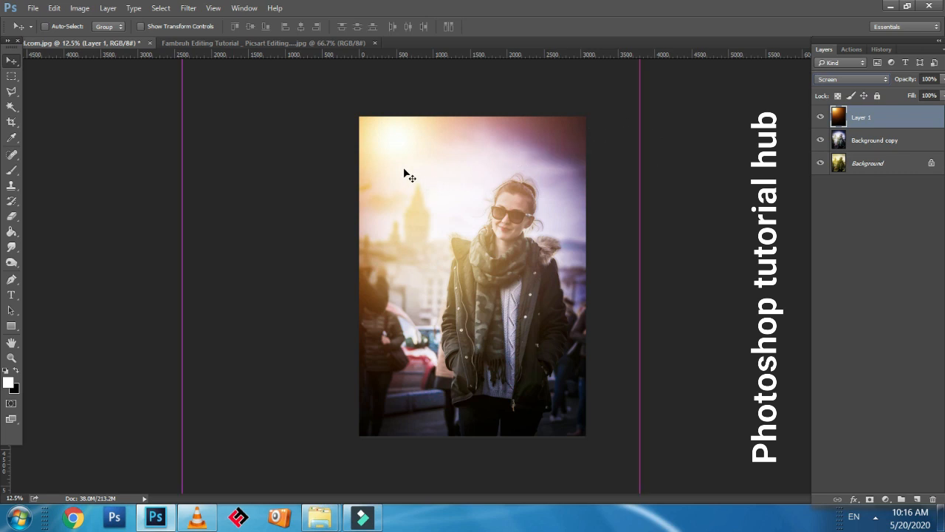
pyautogui.hotkey('ctrl', 't')
pyautogui.hotkey('ctrl', '-')
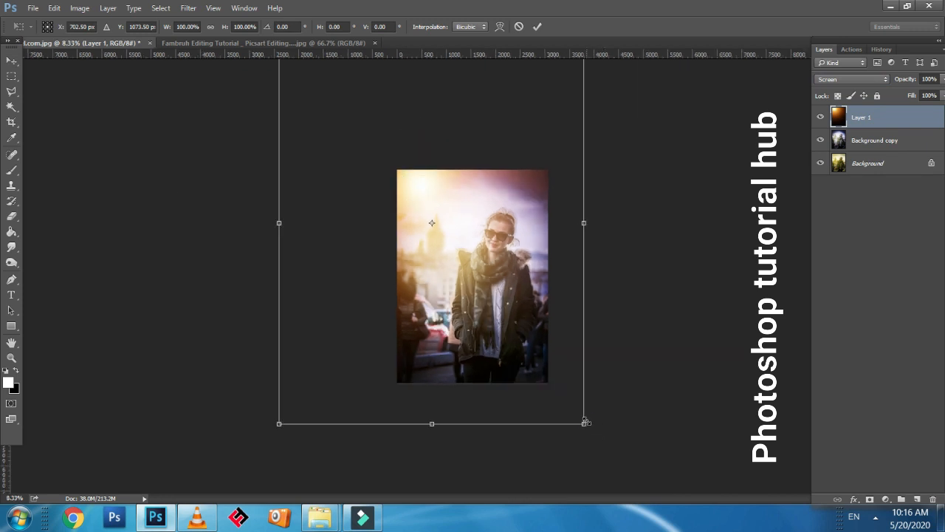
pyautogui.moveTo(585, 421); pyautogui.dragTo(504, 289)
pyautogui.moveTo(451, 258); pyautogui.dragTo(552, 244)
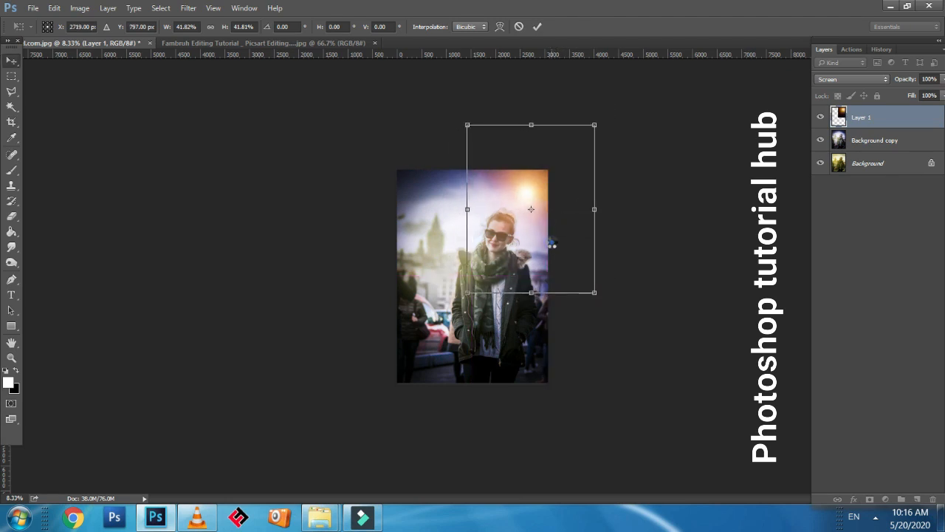
pyautogui.press('Return')
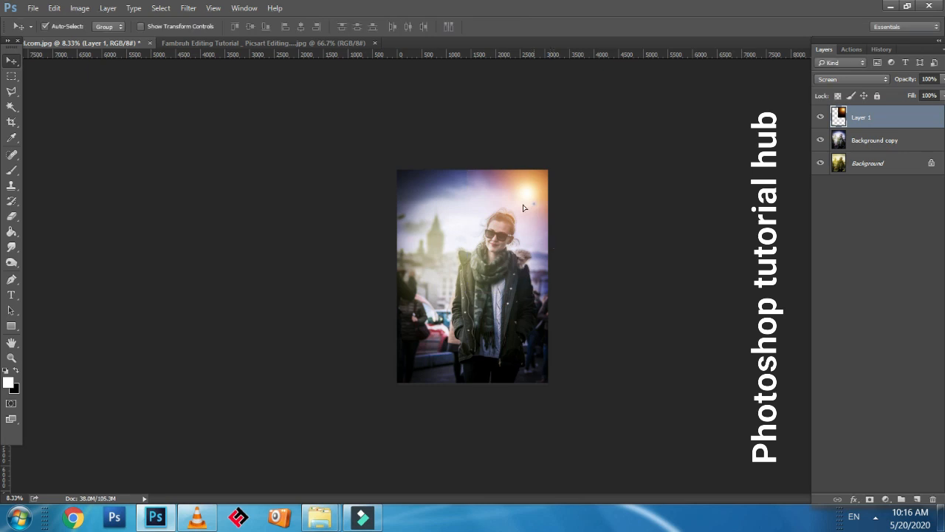
# Duplicate the upper-right glow, place the copy over the left side of the photo, and scale it to about 123.4%
pyautogui.moveTo(553, 241); pyautogui.dragTo(421, 287)
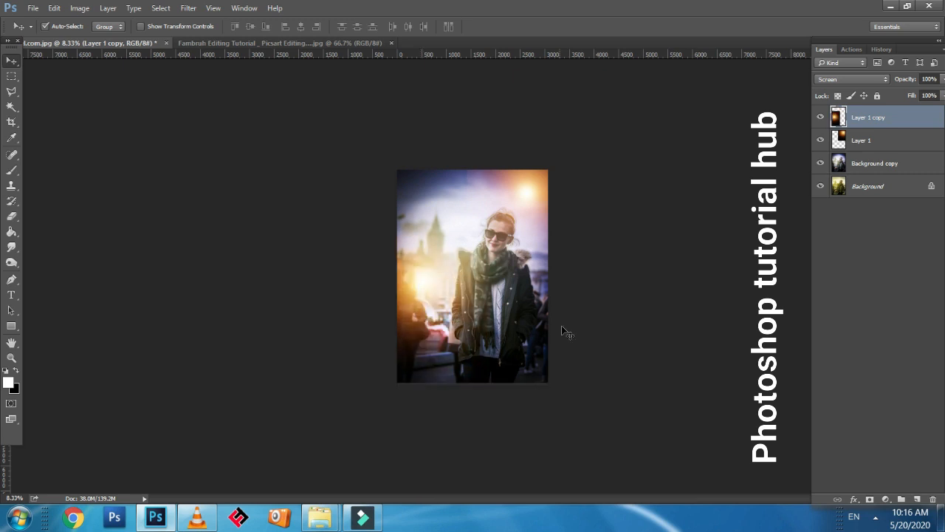
pyautogui.hotkey('ctrl', 't')
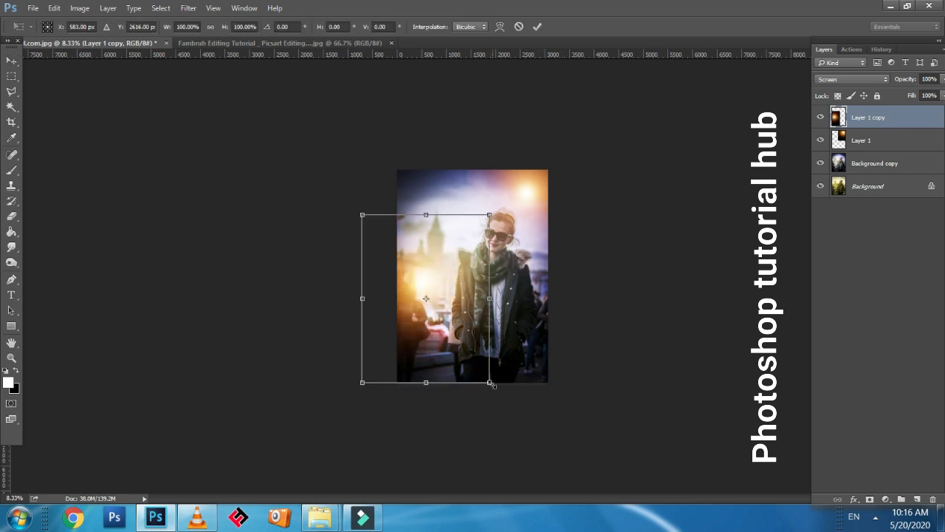
pyautogui.moveTo(492, 383); pyautogui.dragTo(504, 402)
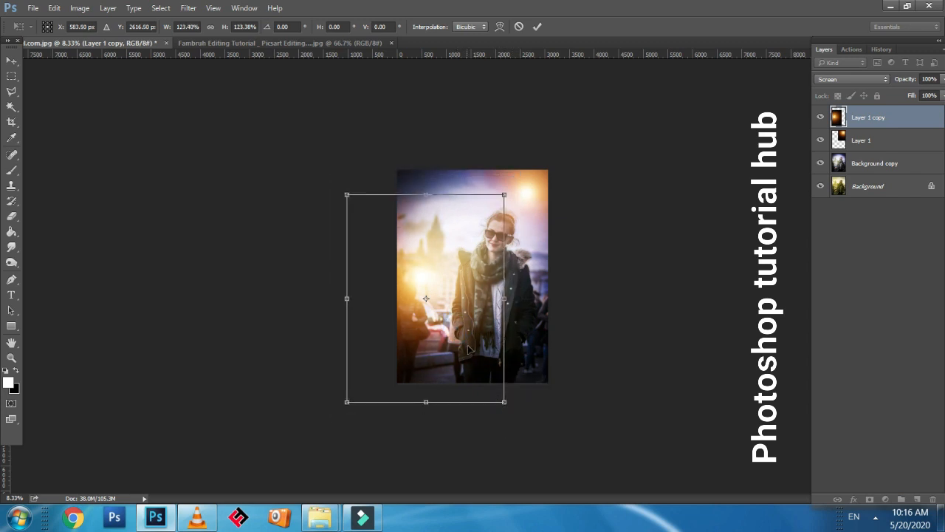
pyautogui.press('Return')
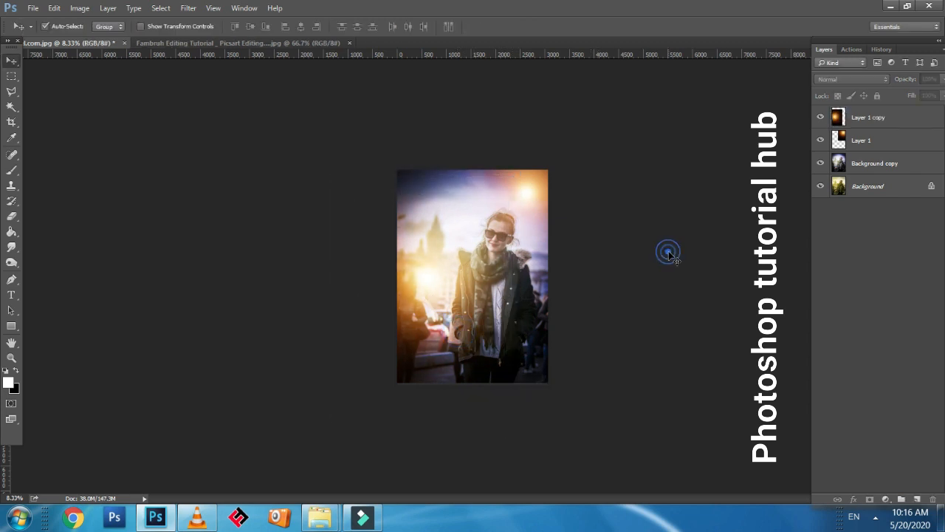
pyautogui.hotkey('ctrl', '+')
pyautogui.hotkey('ctrl', '+')
pyautogui.hotkey('ctrl', '+')
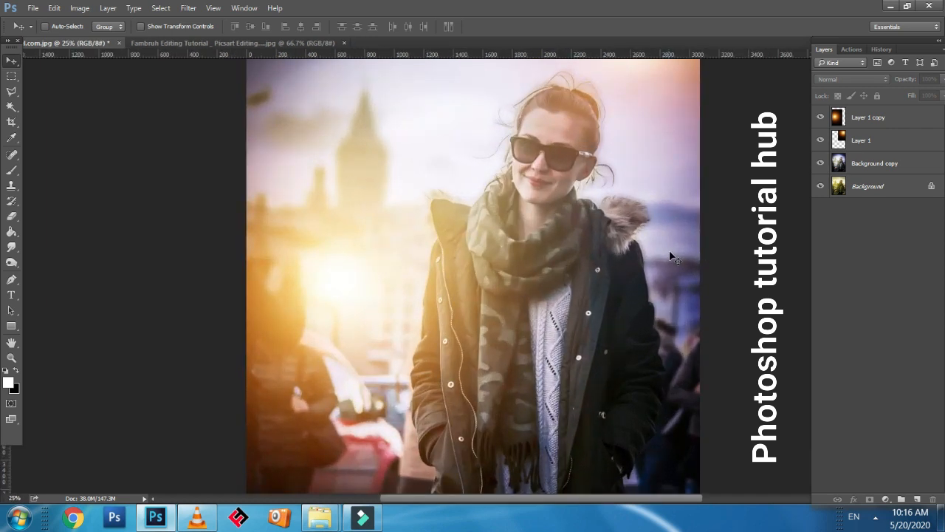
pyautogui.hotkey('ctrl', '-')
pyautogui.hotkey('ctrl', '-')
pyautogui.hotkey('ctrl', '-')
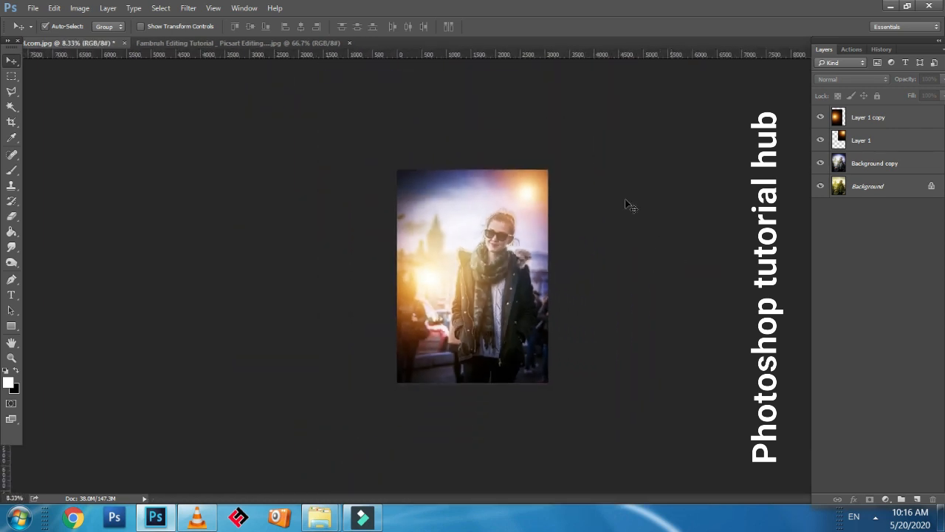
# Try moving the duplicated glow down to the photo's lower-left edge, and undo the move
pyautogui.keyDown('ctrl'); pyautogui.click(431, 286); pyautogui.keyUp('ctrl')
pyautogui.click(474, 195)
pyautogui.rightClick(423, 286)
pyautogui.click(437, 290)
pyautogui.moveTo(432, 288); pyautogui.dragTo(435, 376)
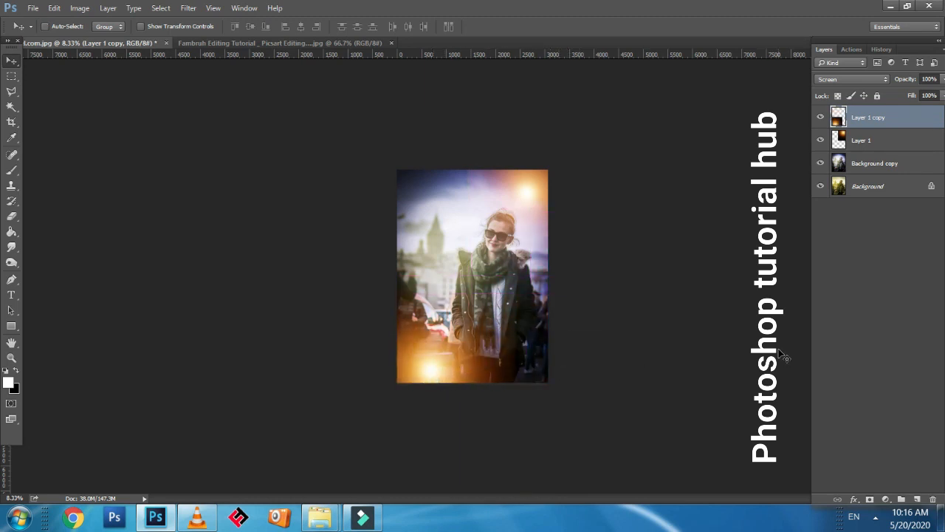
pyautogui.hotkey('ctrl', 'z')
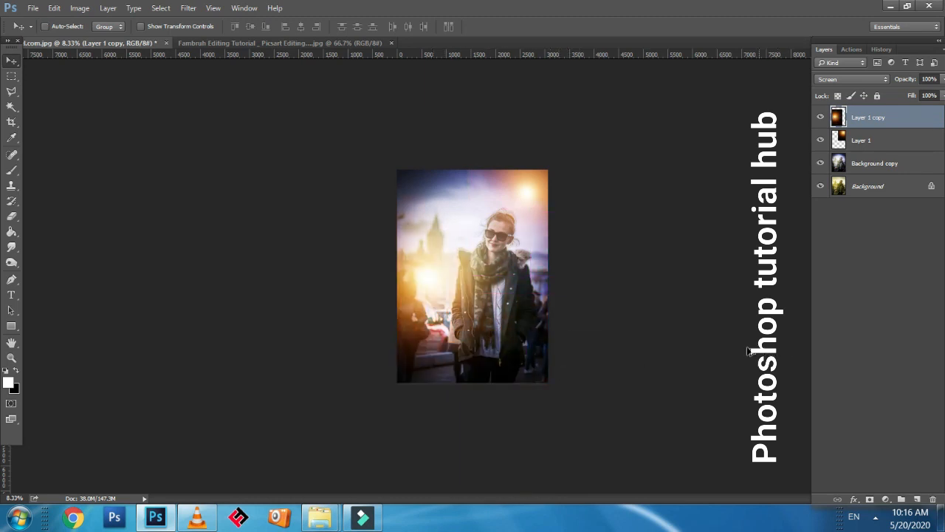
# Move the original glow from the upper-right corner to the upper-left sky and deselect its layer
pyautogui.rightClick(534, 177)
pyautogui.click(541, 185)
pyautogui.moveTo(536, 185); pyautogui.dragTo(444, 177)
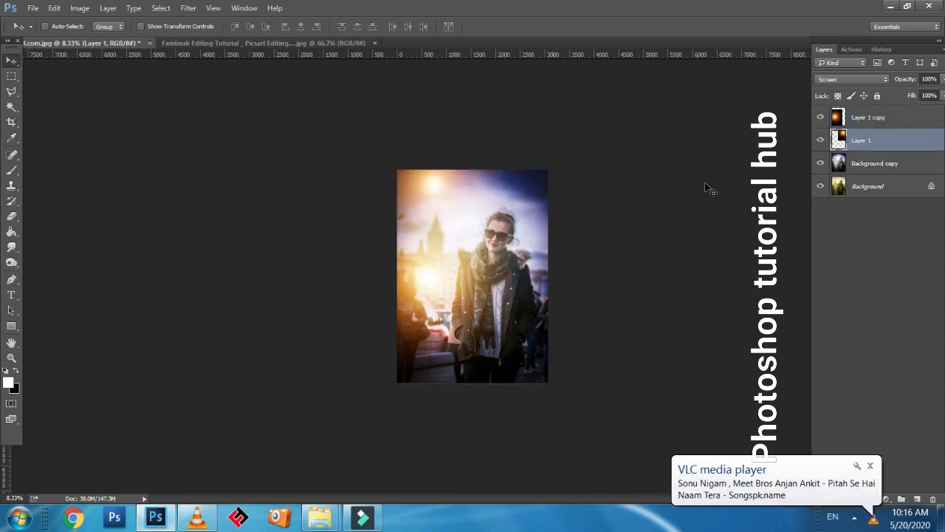
pyautogui.click(729, 123)
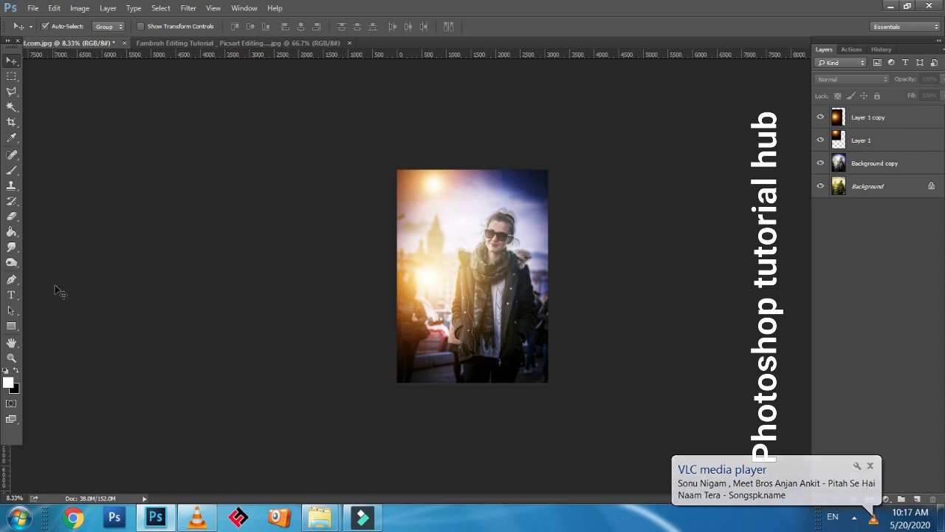
# Soften the outer edge of the upper-left glow on Layer 1 with the Eraser, enlarging the brush to 1300 px
pyautogui.click(12, 216)
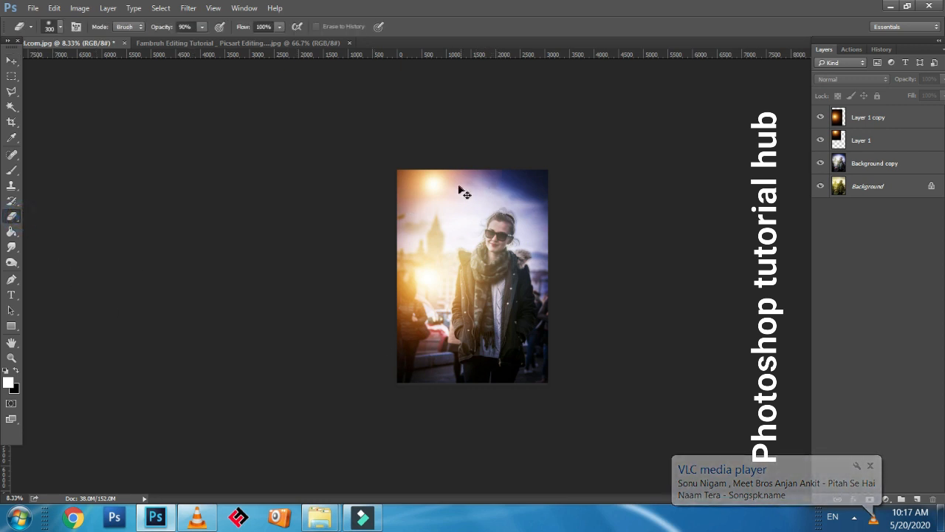
pyautogui.keyDown('ctrl'); pyautogui.rightClick(457, 185); pyautogui.keyUp('ctrl')
pyautogui.click(479, 193)
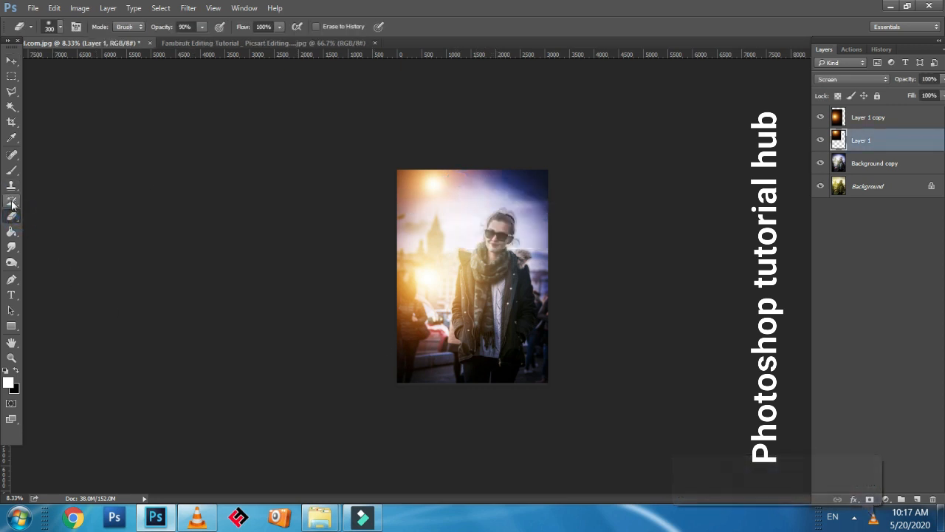
pyautogui.click(870, 120)
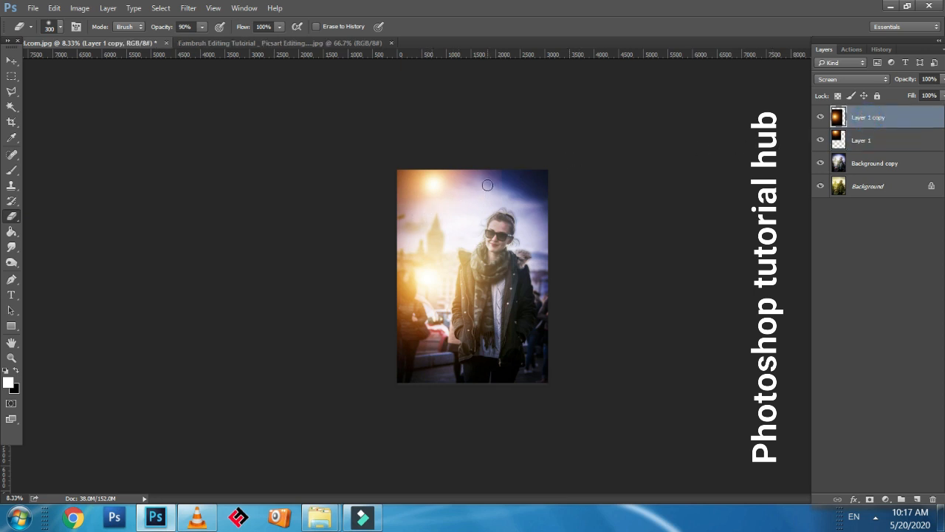
pyautogui.press(']')
pyautogui.press(']')
pyautogui.keyDown('ctrl'); pyautogui.rightClick(434, 194); pyautogui.keyUp('ctrl')
pyautogui.click(443, 192)
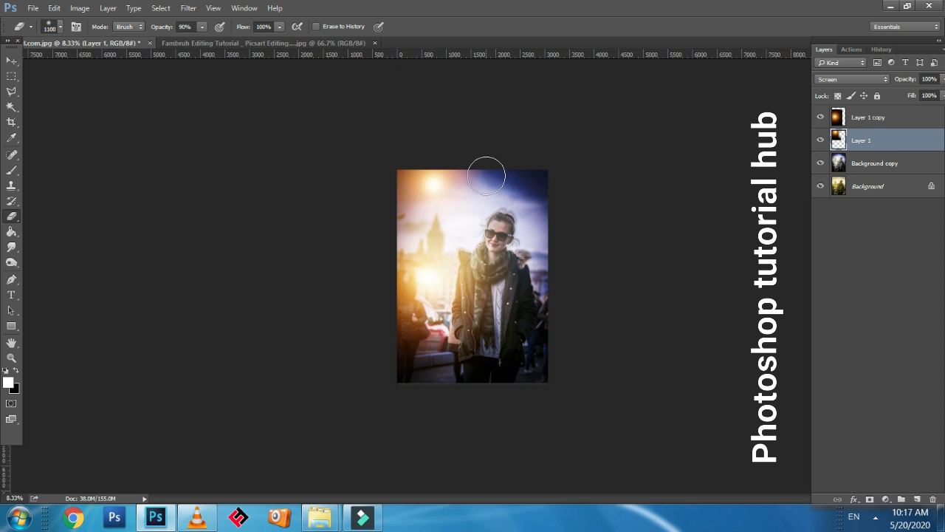
pyautogui.press(']')
pyautogui.press(']')
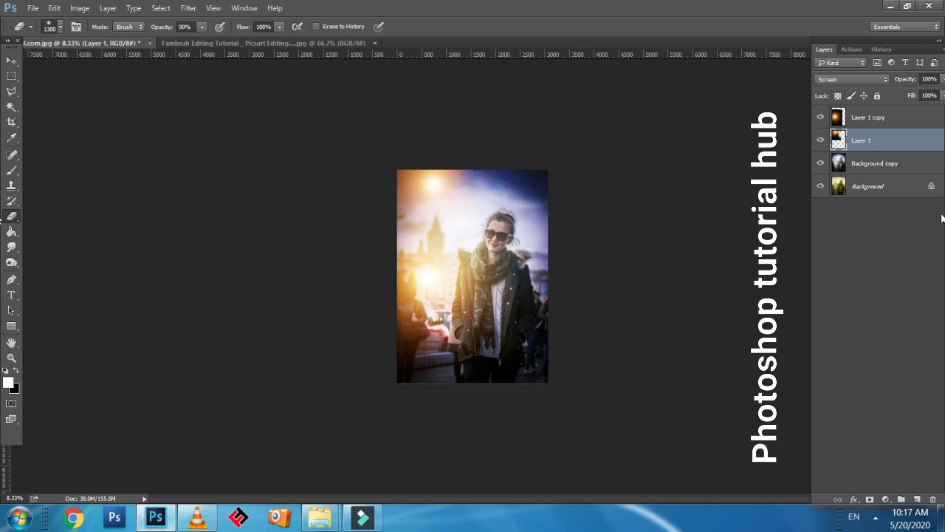
# Merge Layer 1 copy, Layer 1 and Background copy into a single layer above the original background
pyautogui.hotkey('ctrl', '-')
pyautogui.hotkey('ctrl', '-')
pyautogui.hotkey('ctrl', '+')
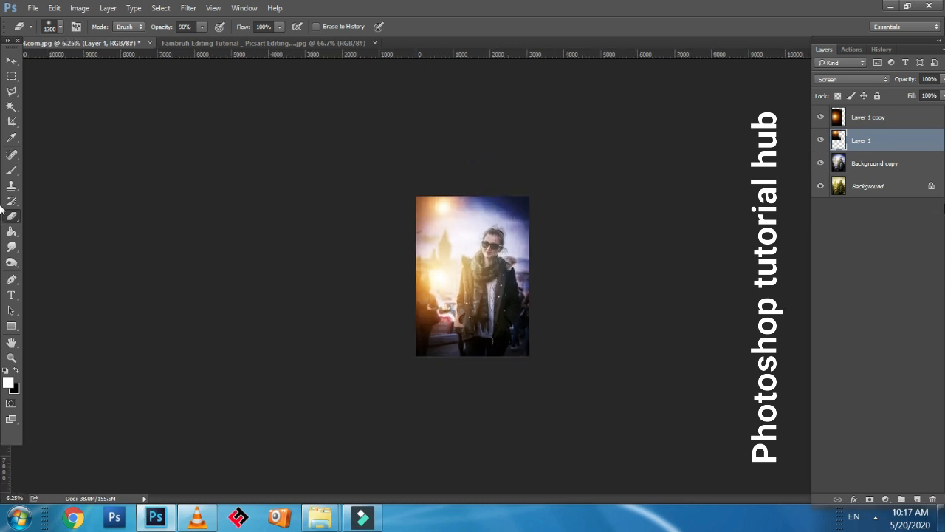
pyautogui.hotkey('ctrl', '+')
pyautogui.hotkey('ctrl', '+')
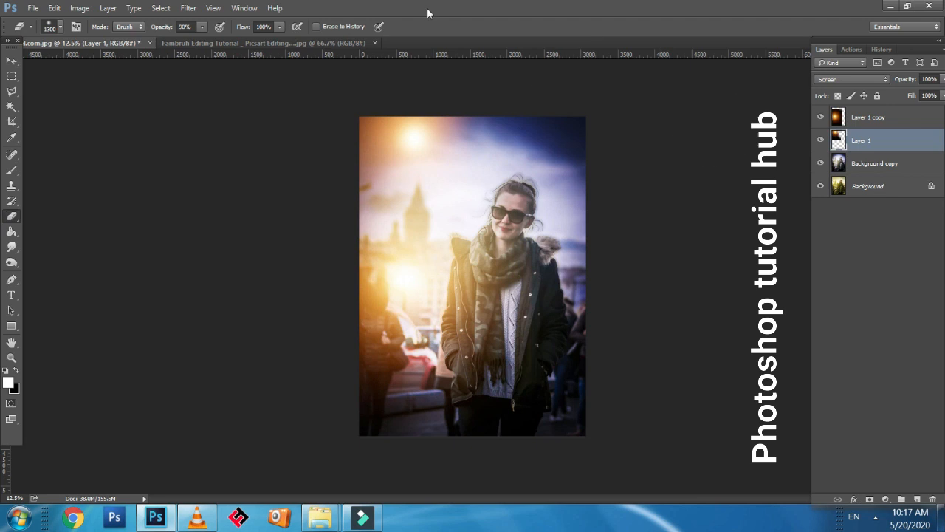
pyautogui.keyDown('shift'); pyautogui.click(875, 124); pyautogui.keyUp('shift')
pyautogui.keyDown('shift'); pyautogui.click(885, 167); pyautogui.keyUp('shift')
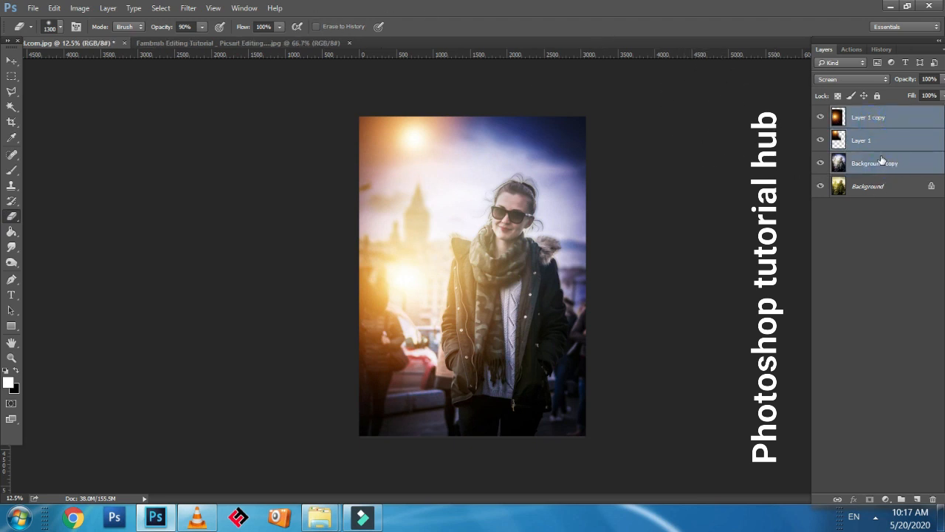
pyautogui.rightClick(889, 158)
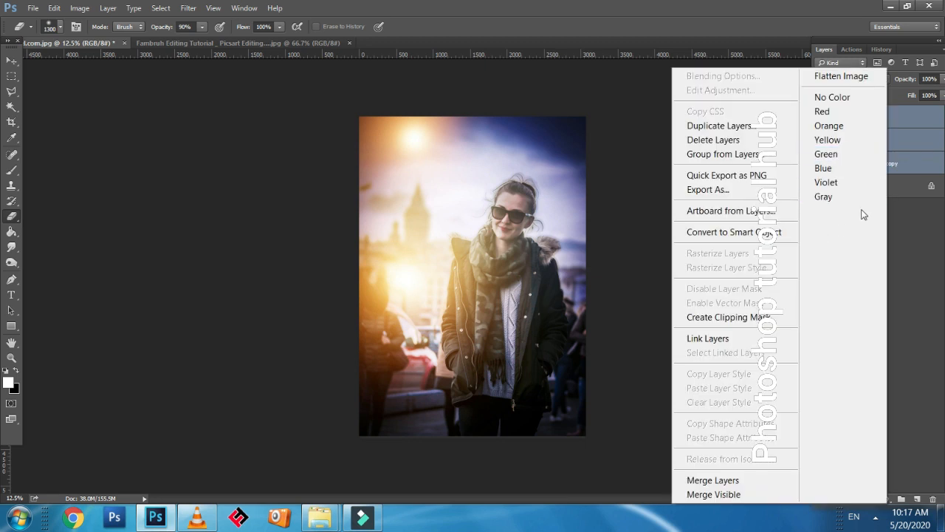
pyautogui.click(737, 485)
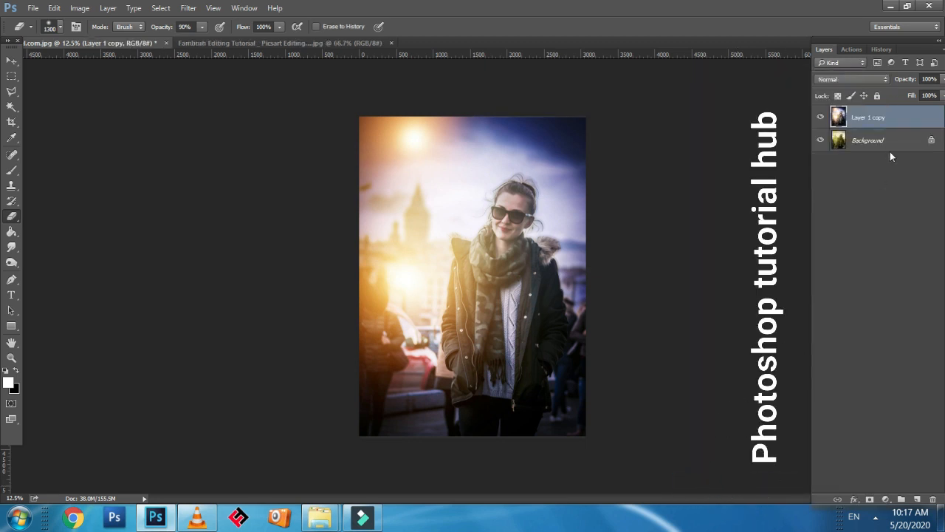
# Compare the edited photo with the original by toggling the merged layer's visibility, leaving the layer visible
pyautogui.click(822, 117)
pyautogui.click(822, 117)
pyautogui.click(822, 117)
pyautogui.click(822, 117)
pyautogui.click(822, 117)
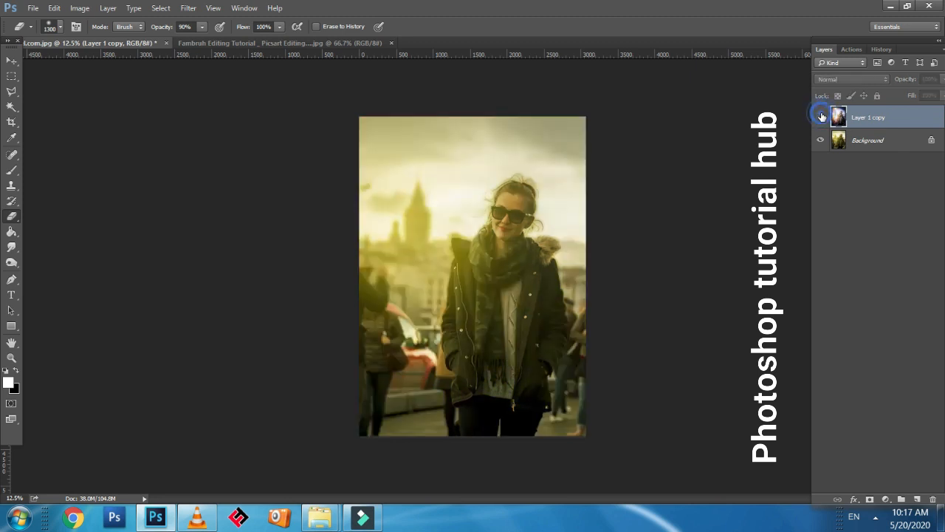
pyautogui.click(822, 116)
pyautogui.click(822, 116)
pyautogui.click(822, 117)
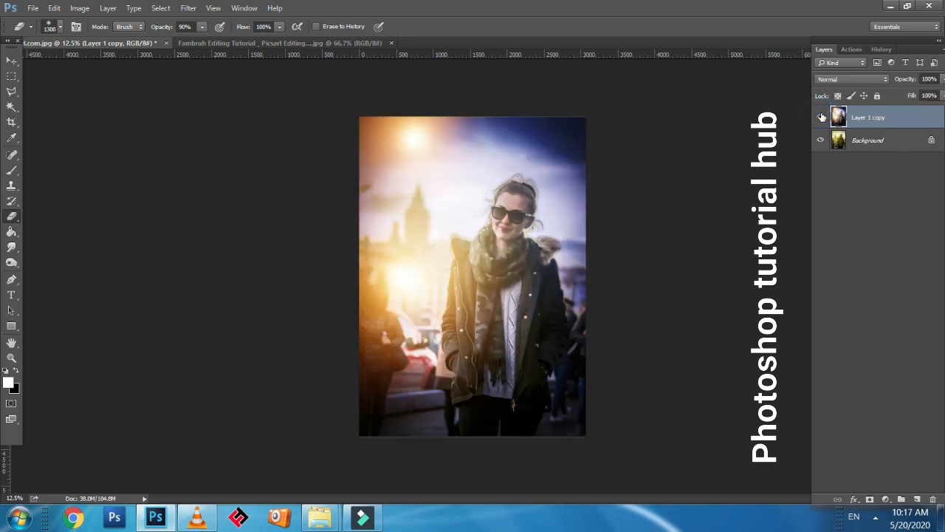
pyautogui.click(822, 117)
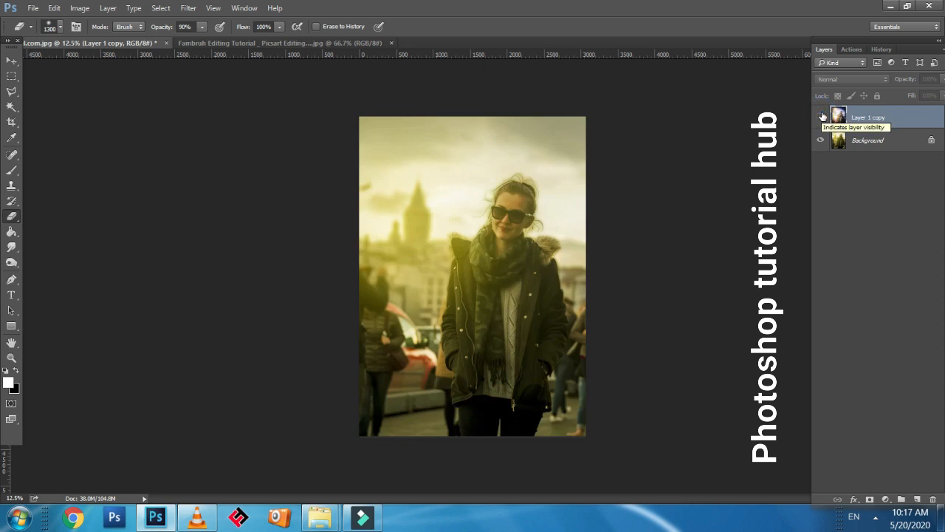
pyautogui.click(822, 117)
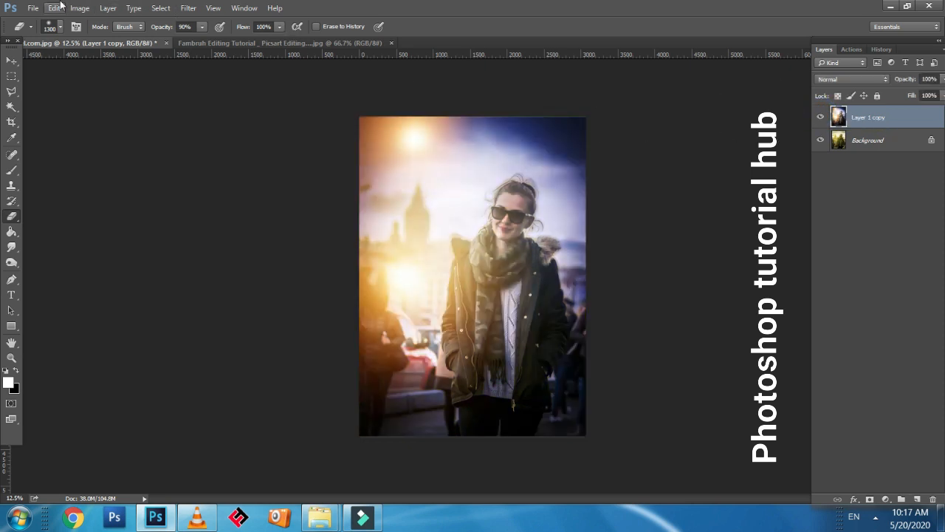
# Save the finished photo to the Desktop as a JPEG named pxfuel
pyautogui.hotkey('ctrl', 'shift', 's')
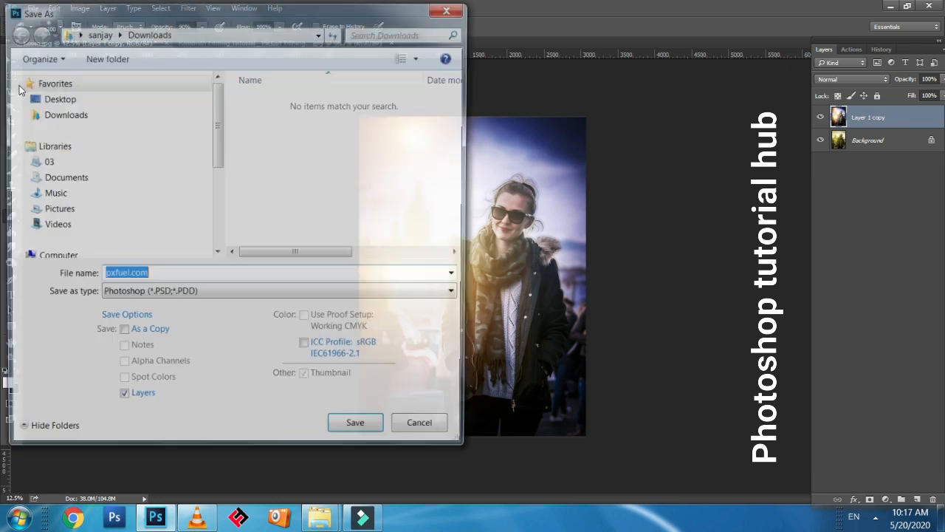
pyautogui.click(50, 82)
pyautogui.click(56, 98)
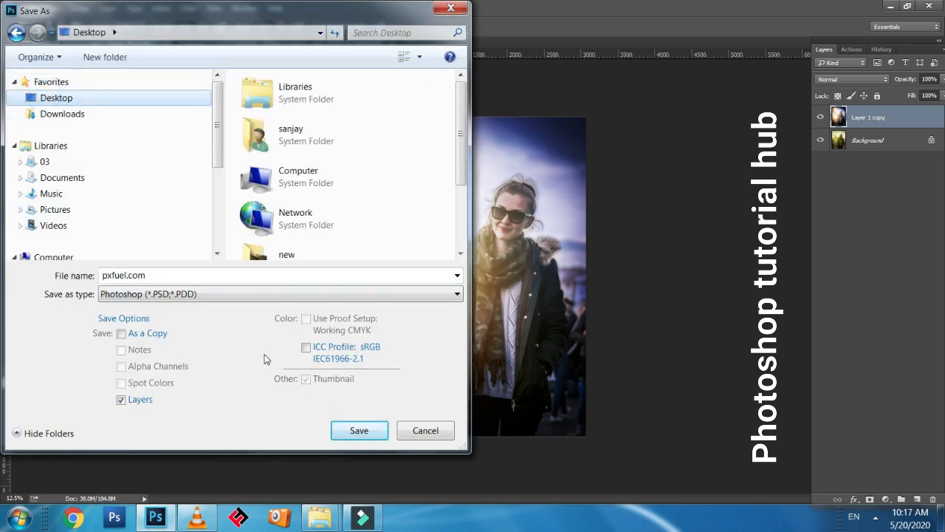
pyautogui.click(214, 298)
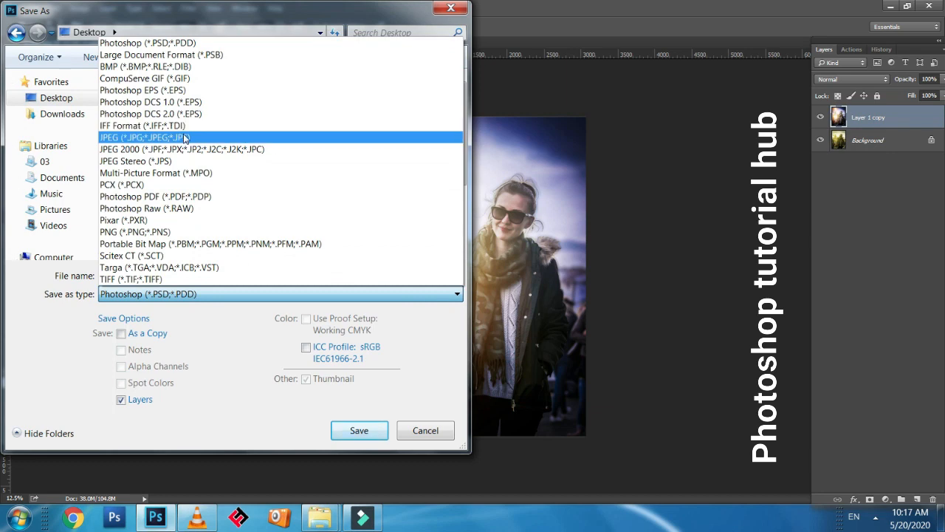
pyautogui.click(191, 137)
pyautogui.click(350, 431)
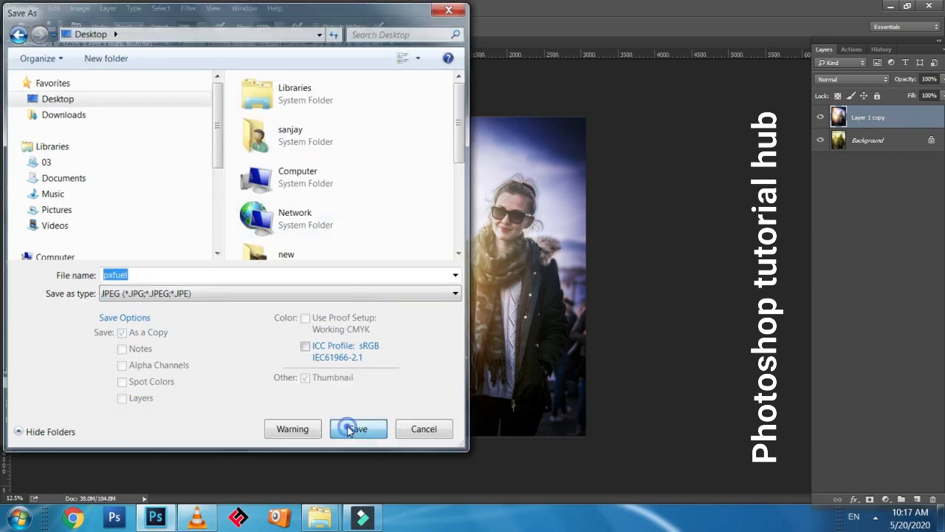
pyautogui.click(538, 137)
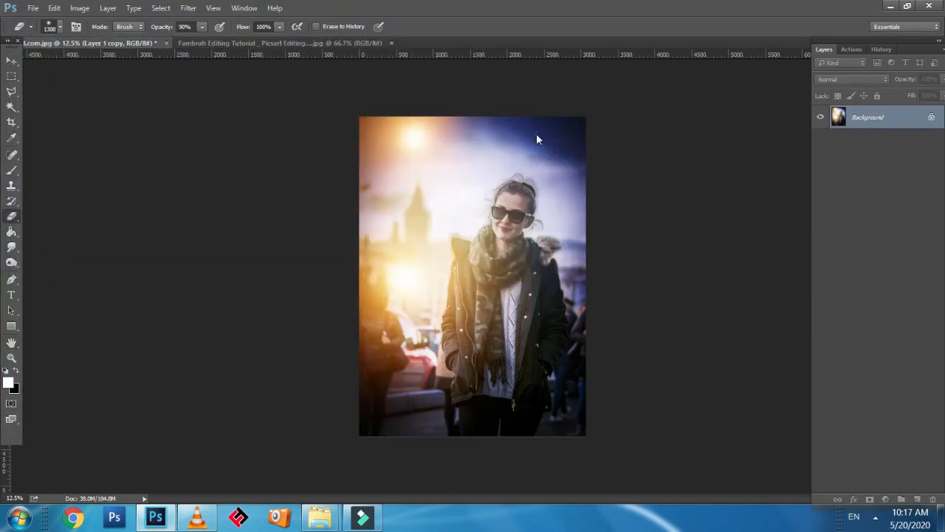